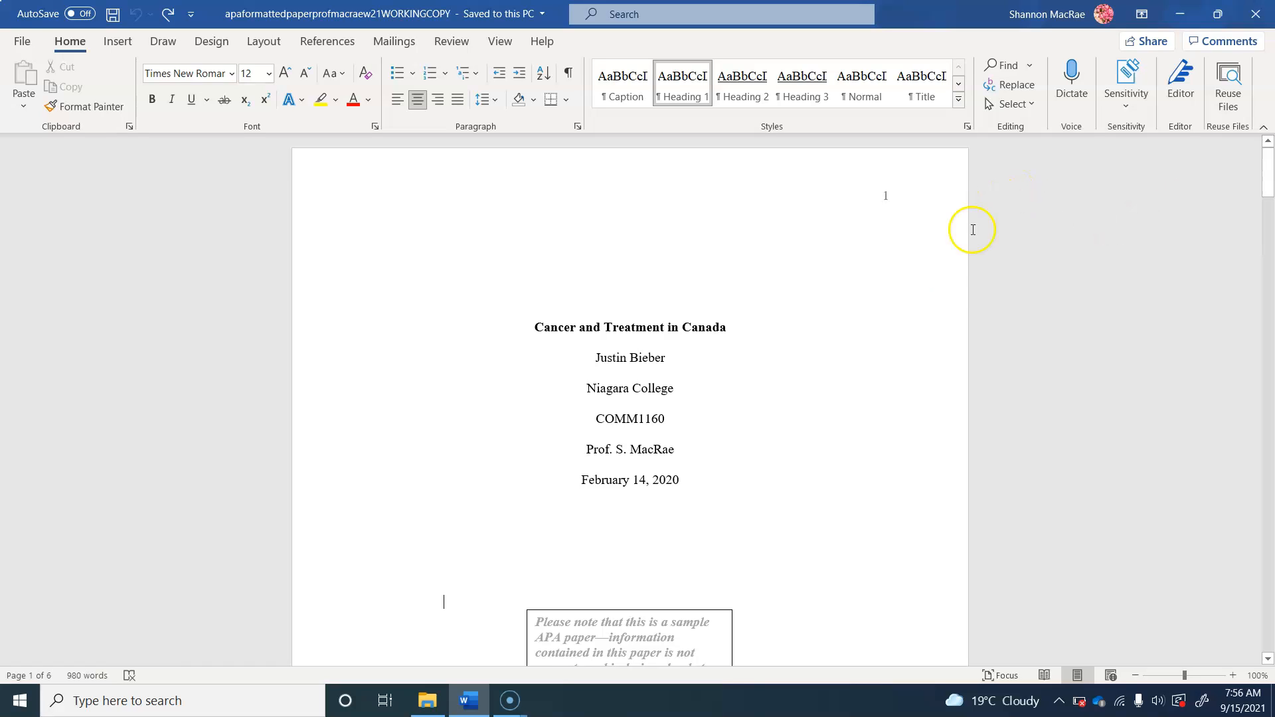
Delete the boxed sample-paper note from the title page and insert blank lines so the paper's body starts on page 2
{"action": "left_click_drag", "start_coordinate": [559, 541], "coordinate": [732, 572]}
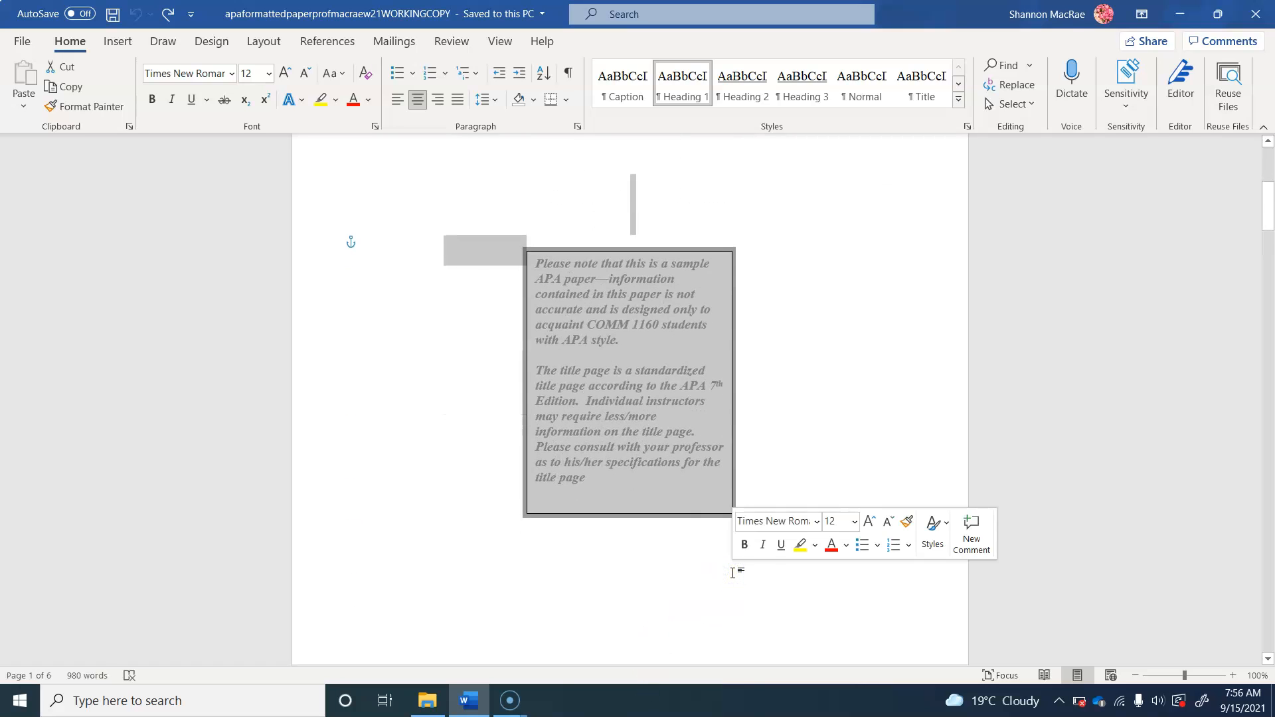
{"action": "key", "text": "Delete"}
{"action": "key", "text": "Return"}
{"action": "key", "text": "Return"}
{"action": "key", "text": "Return"}
{"action": "key", "text": "Return"}
{"action": "key", "text": "Return"}
{"action": "key", "text": "Return"}
{"action": "key", "text": "Return"}
{"action": "key", "text": "Return"}
{"action": "key", "text": "Return"}
{"action": "key", "text": "Return"}
{"action": "key", "text": "Return"}
{"action": "key", "text": "Return"}
{"action": "key", "text": "Return"}
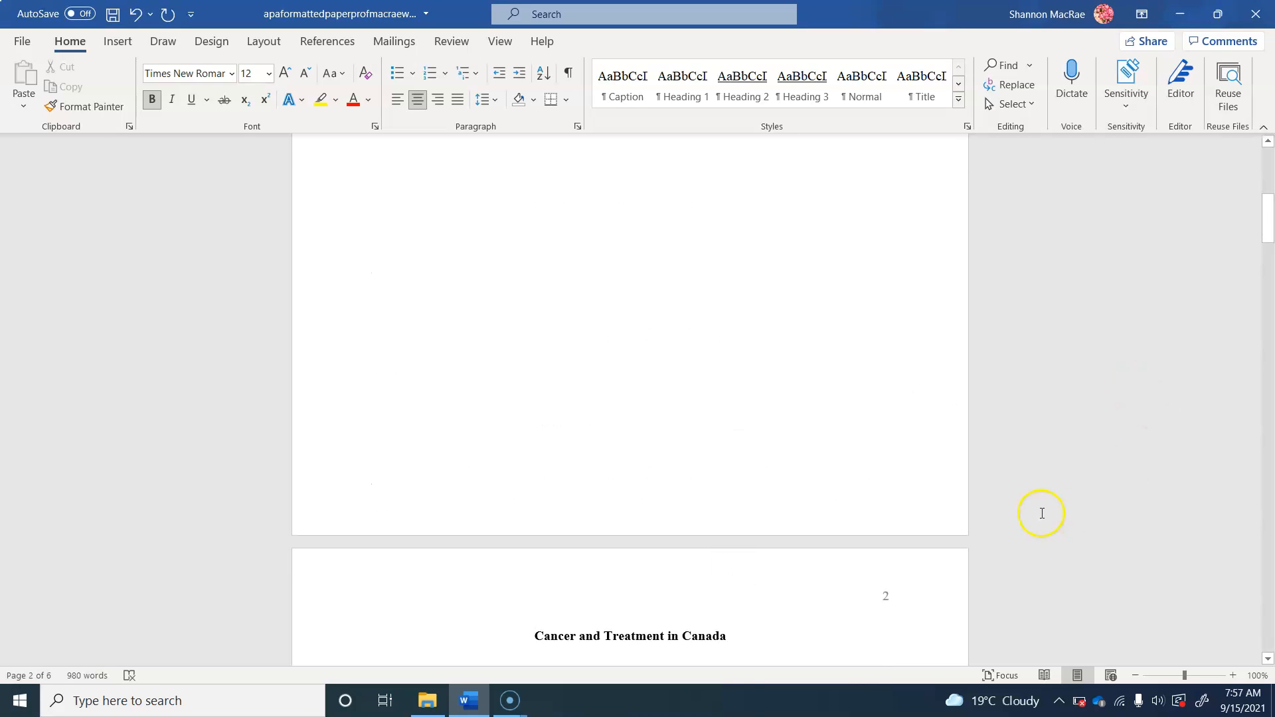
Change the title on the title page to "Assignment #1"
{"action": "left_click_drag", "start_coordinate": [1268, 213], "coordinate": [1270, 145]}
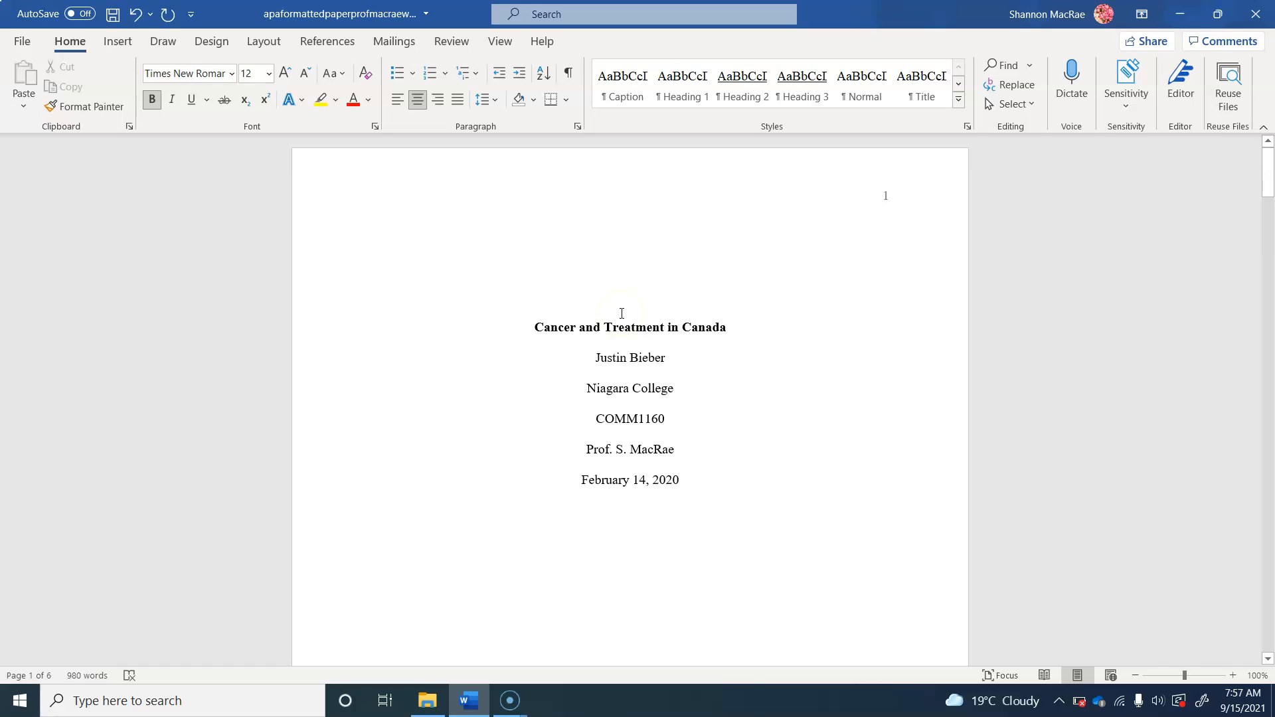
{"action": "left_click_drag", "start_coordinate": [535, 327], "coordinate": [692, 326]}
{"action": "double_click", "coordinate": [692, 326]}
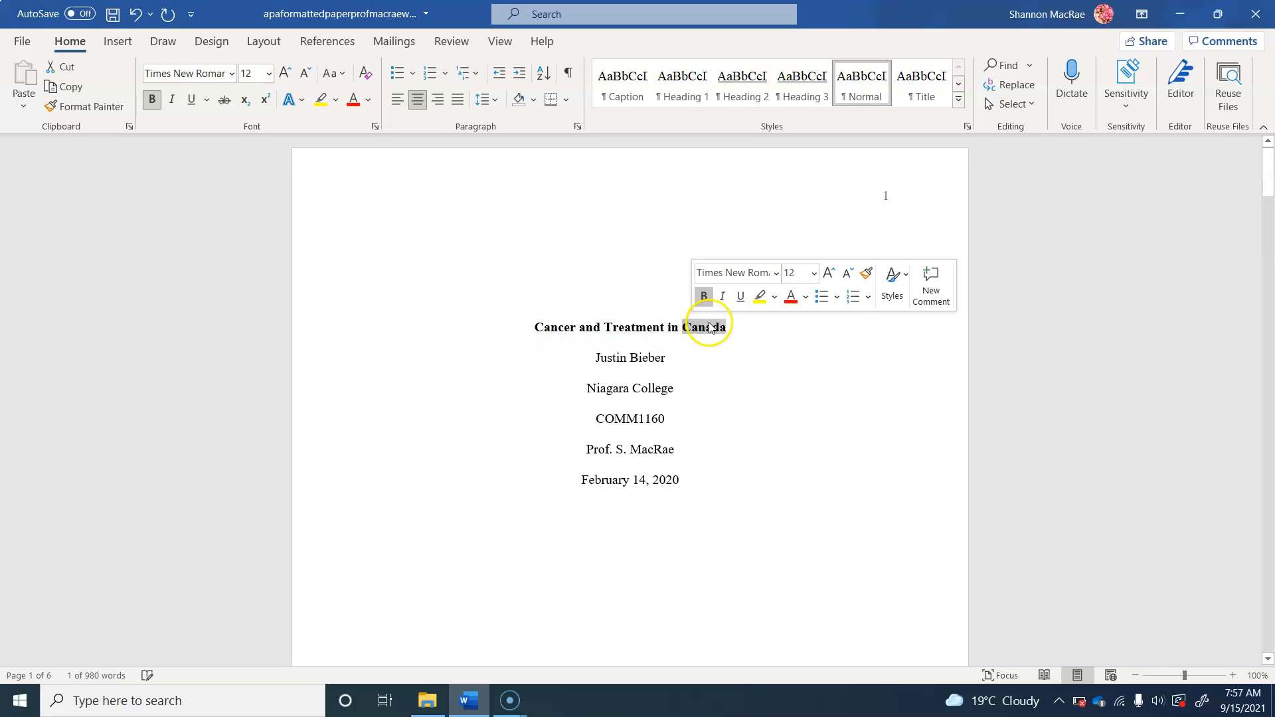
{"action": "left_click", "coordinate": [730, 328]}
{"action": "key", "text": "BackSpace"}
{"action": "key", "text": "BackSpace"}
{"action": "key", "text": "BackSpace"}
{"action": "key", "text": "BackSpace"}
{"action": "key", "text": "BackSpace"}
{"action": "key", "text": "BackSpace"}
{"action": "key", "text": "BackSpace"}
{"action": "key", "text": "BackSpace"}
{"action": "key", "text": "BackSpace"}
{"action": "key", "text": "BackSpace"}
{"action": "key", "text": "BackSpace"}
{"action": "key", "text": "BackSpace"}
{"action": "key", "text": "BackSpace"}
{"action": "key", "text": "BackSpace"}
{"action": "key", "text": "BackSpace"}
{"action": "key", "text": "BackSpace"}
{"action": "key", "text": "BackSpace"}
{"action": "key", "text": "BackSpace"}
{"action": "key", "text": "BackSpace"}
{"action": "key", "text": "BackSpace"}
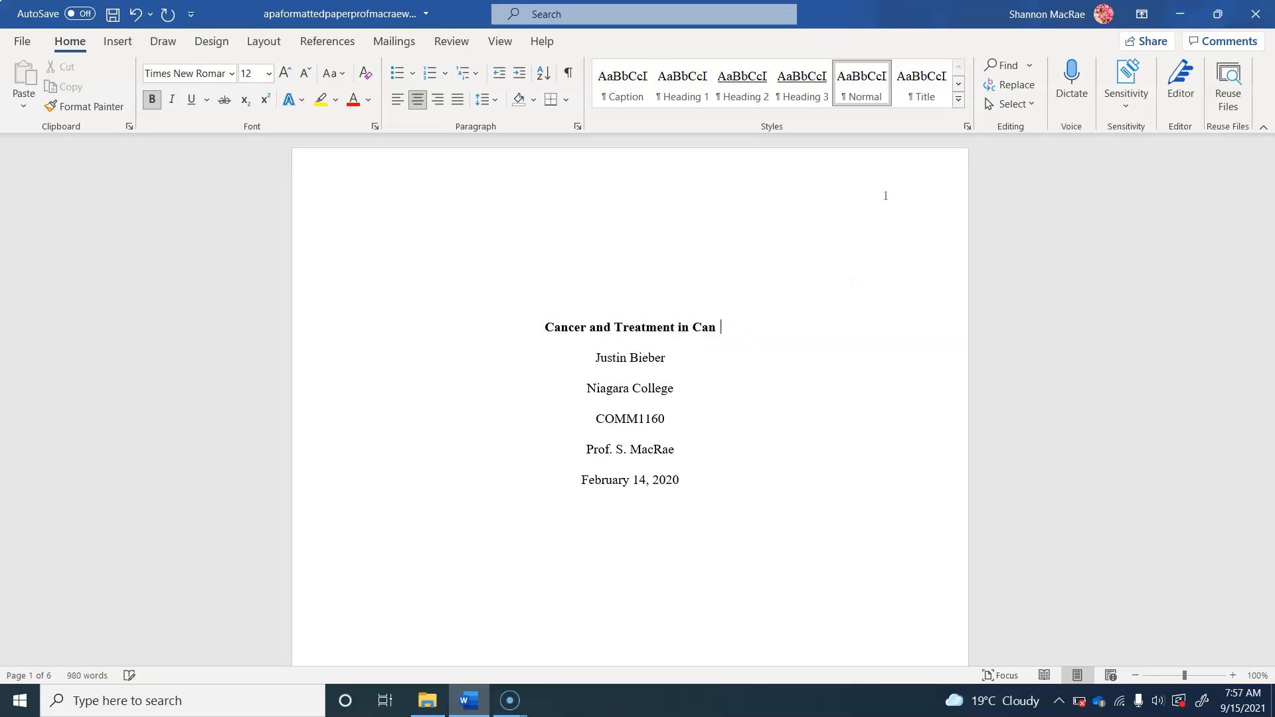
{"action": "key", "text": "BackSpace"}
{"action": "key", "text": "BackSpace"}
{"action": "key", "text": "BackSpace"}
{"action": "key", "text": "BackSpace"}
{"action": "key", "text": "BackSpace"}
{"action": "key", "text": "BackSpace"}
{"action": "key", "text": "BackSpace"}
{"action": "key", "text": "BackSpace"}
{"action": "key", "text": "BackSpace"}
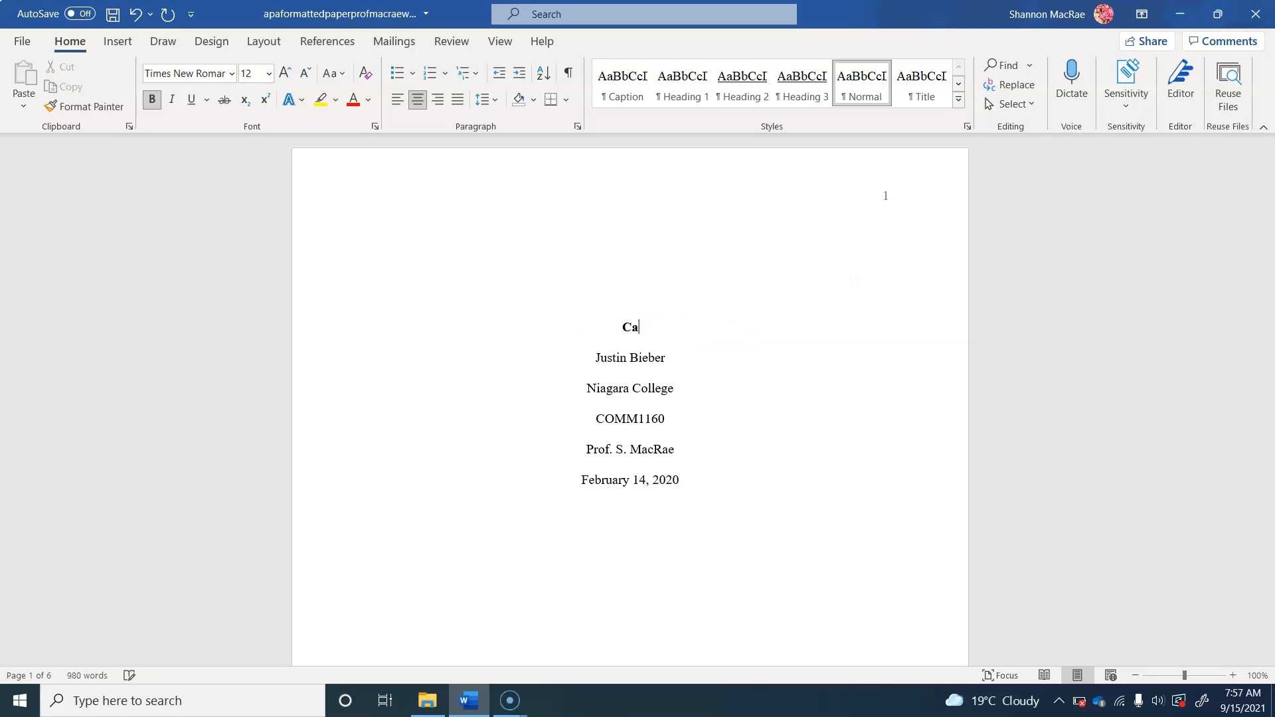
{"action": "type", "text": "aSS"}
{"action": "key", "text": "BackSpace"}
{"action": "key", "text": "BackSpace"}
{"action": "key", "text": "BackSpace"}
{"action": "type", "text": "Assignment #1"}
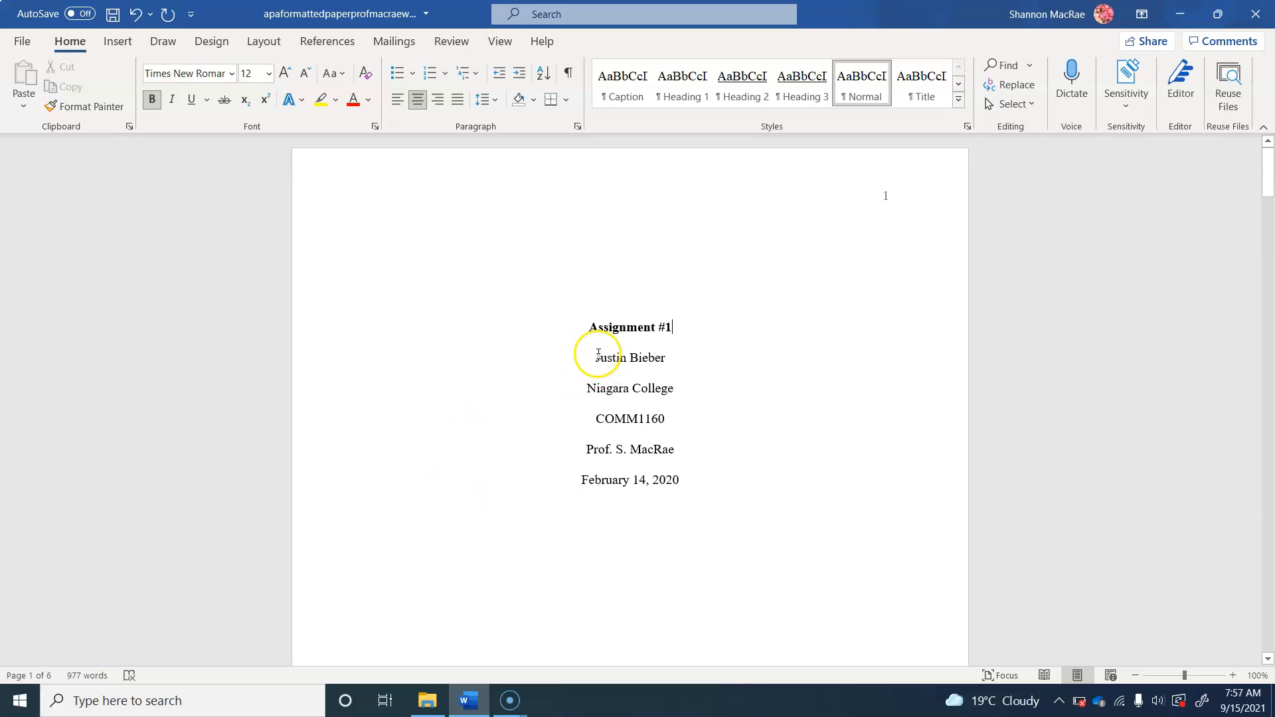
Replace the author line on the title page with the student's full name
{"action": "left_click_drag", "start_coordinate": [597, 357], "coordinate": [651, 355]}
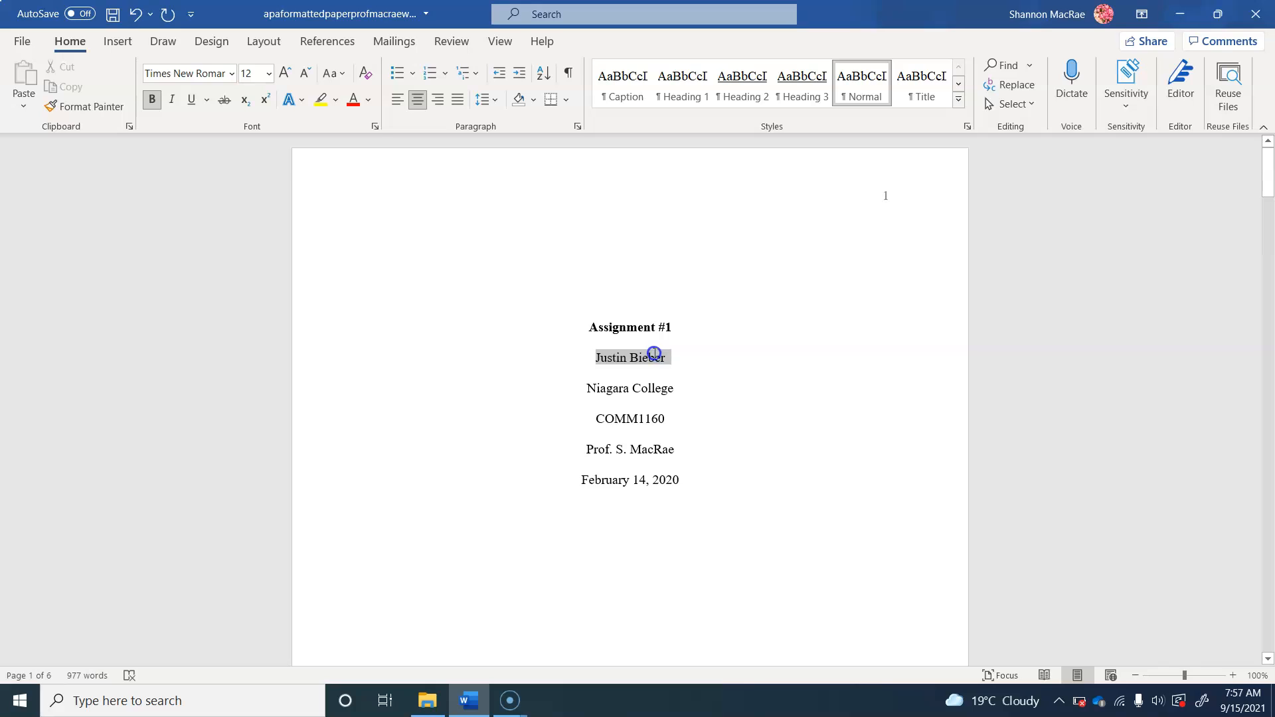
{"action": "type", "text": "Jane S"}
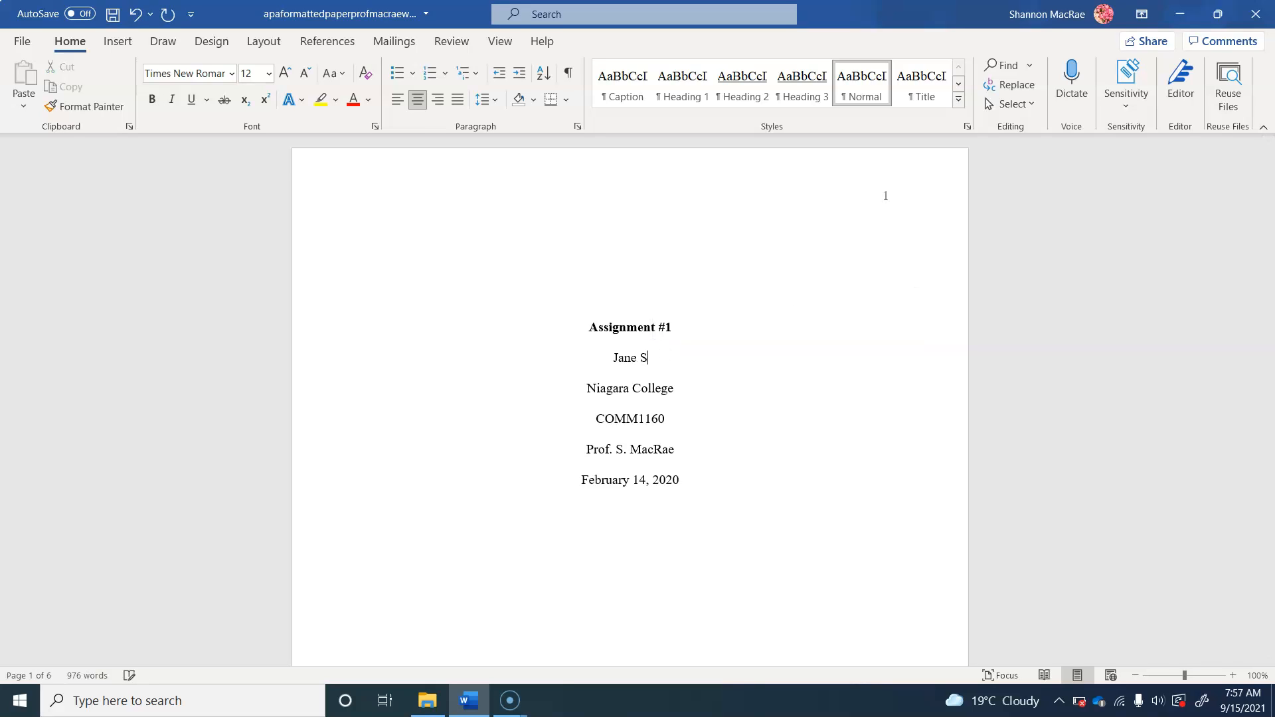
{"action": "type", "text": "mith"}
Change the date on the title page to September 15, 2021
{"action": "left_click", "coordinate": [649, 388]}
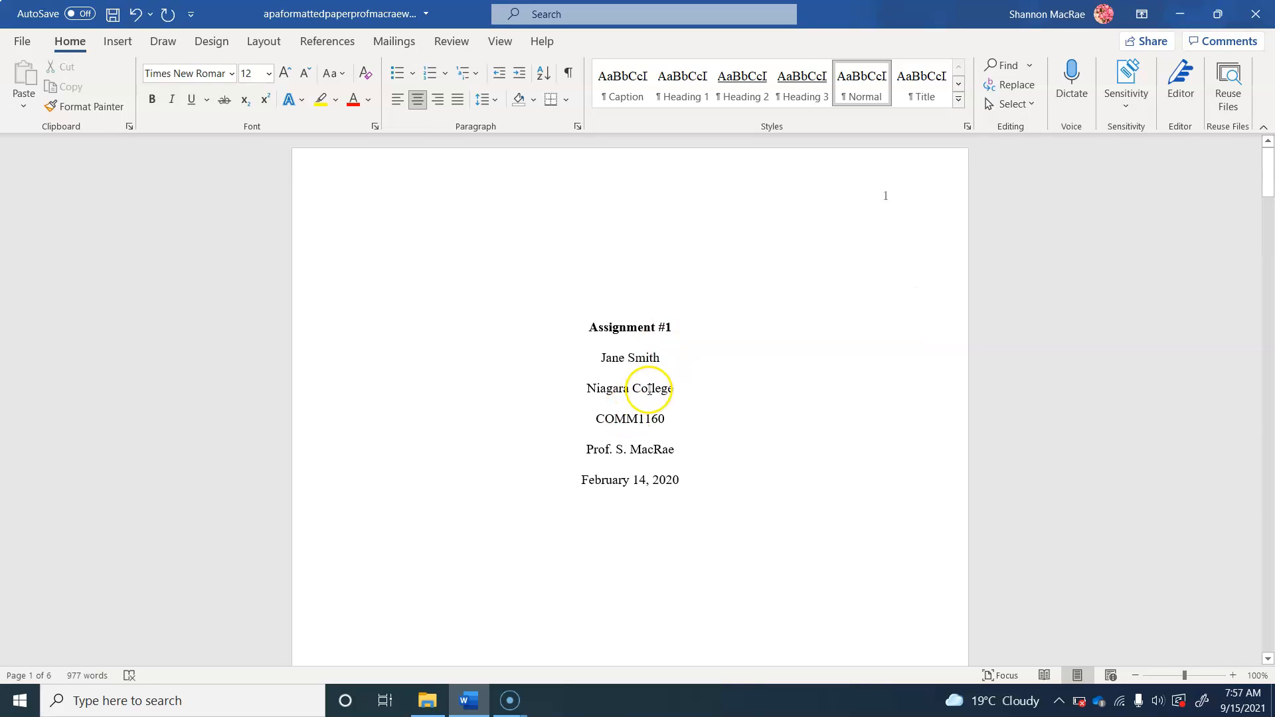
{"action": "left_click", "coordinate": [673, 419]}
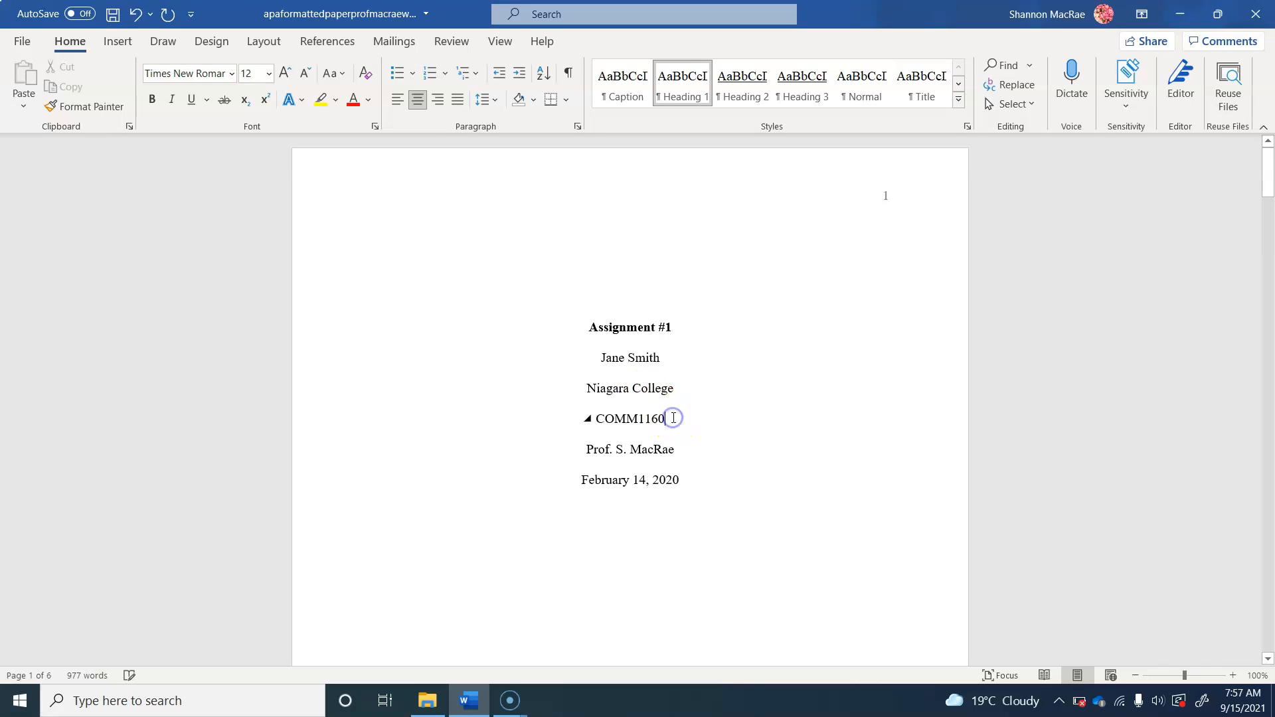
{"action": "left_click", "coordinate": [676, 447]}
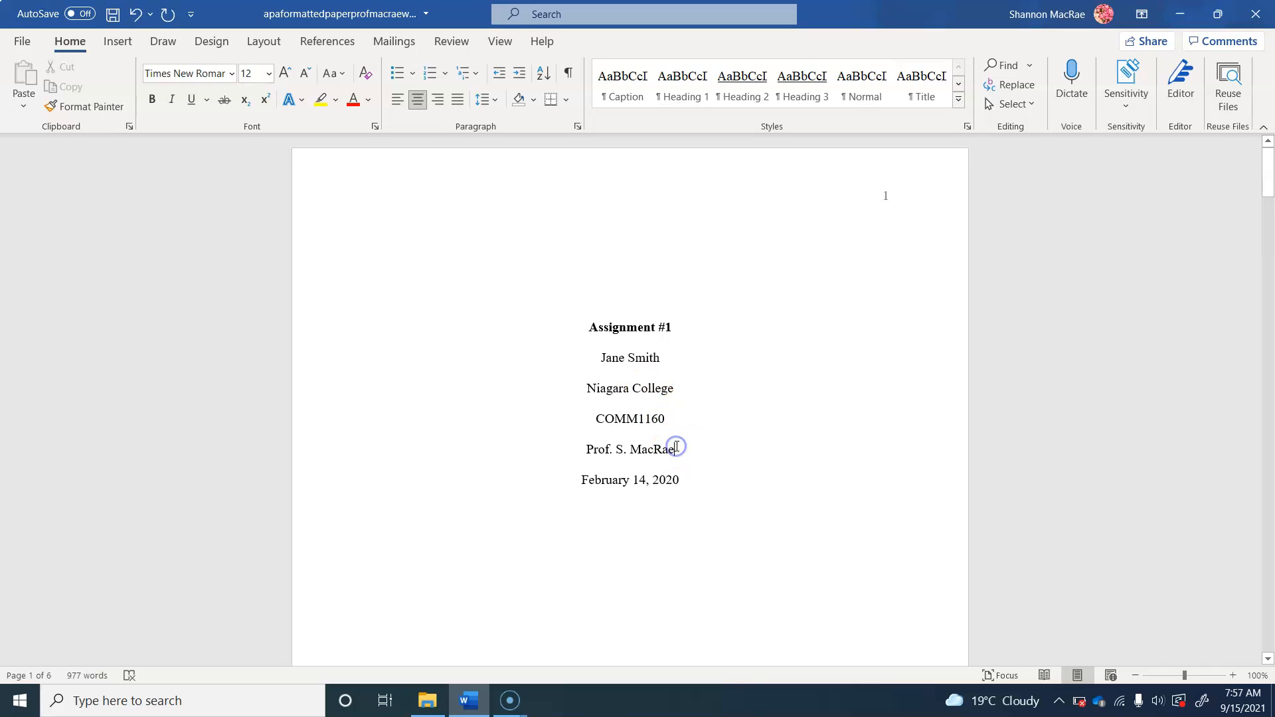
{"action": "left_click_drag", "start_coordinate": [581, 479], "coordinate": [676, 479]}
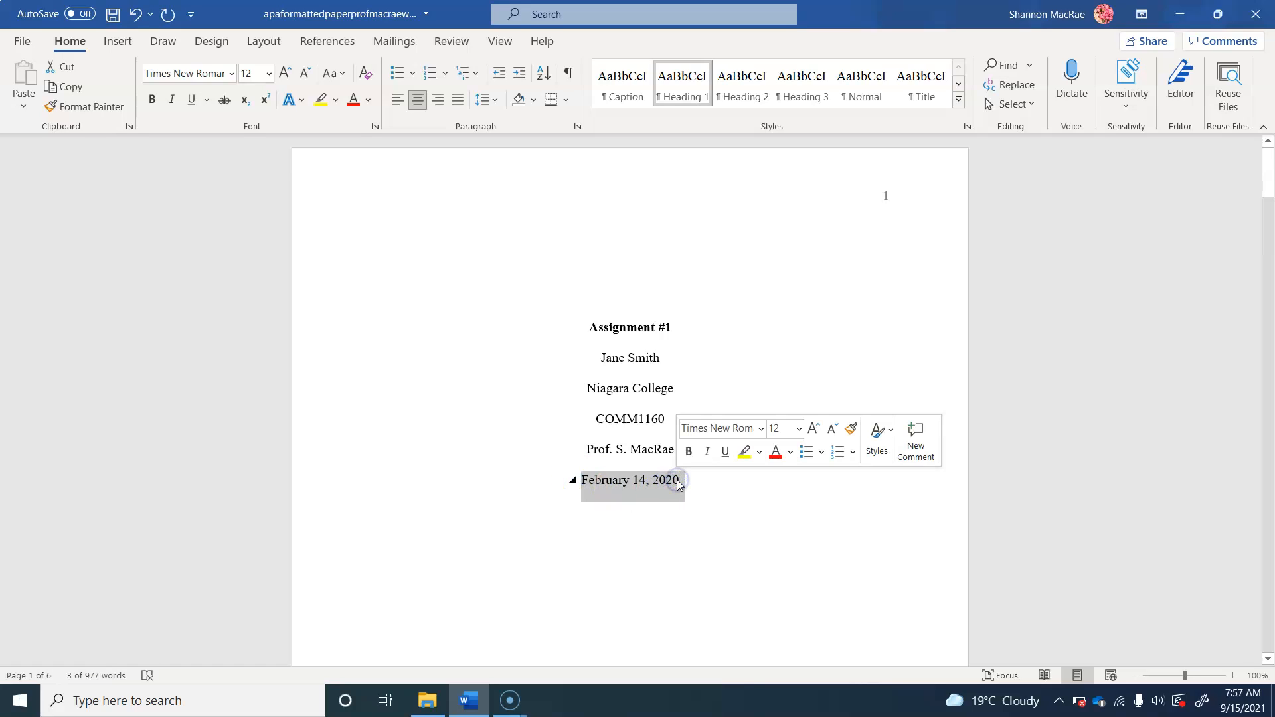
{"action": "type", "text": "September 1"}
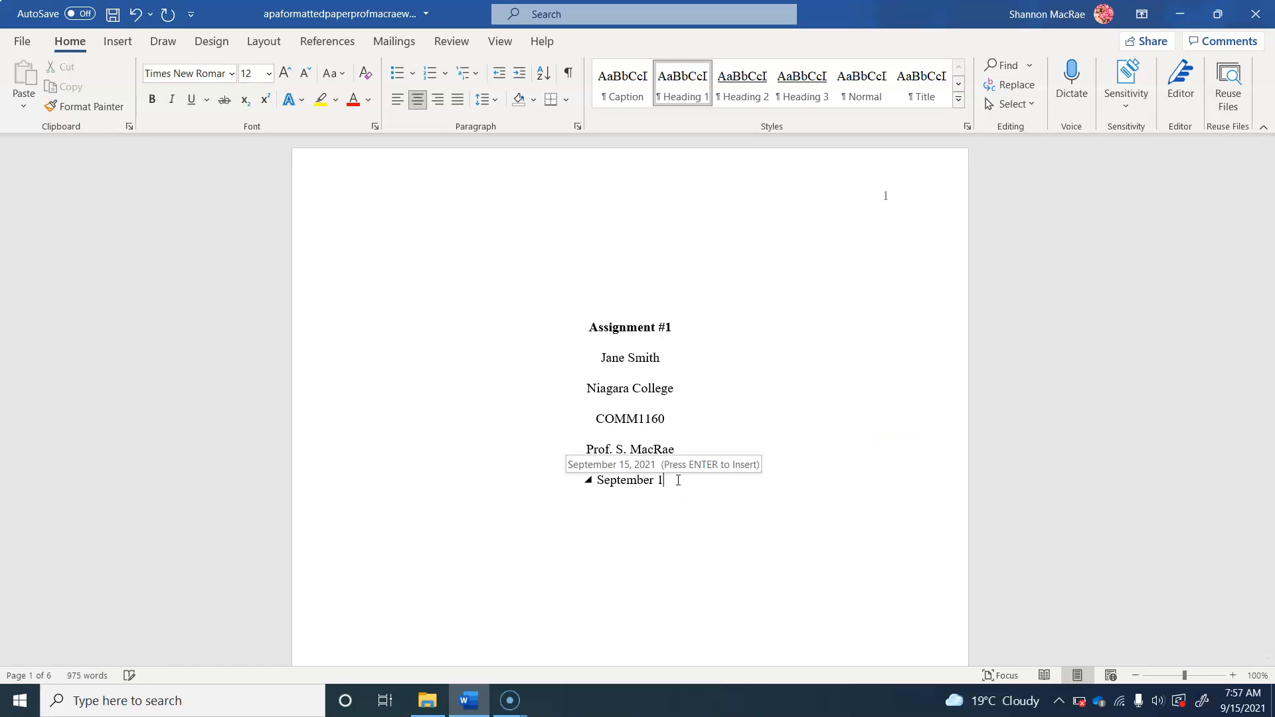
{"action": "type", "text": "5, 2021"}
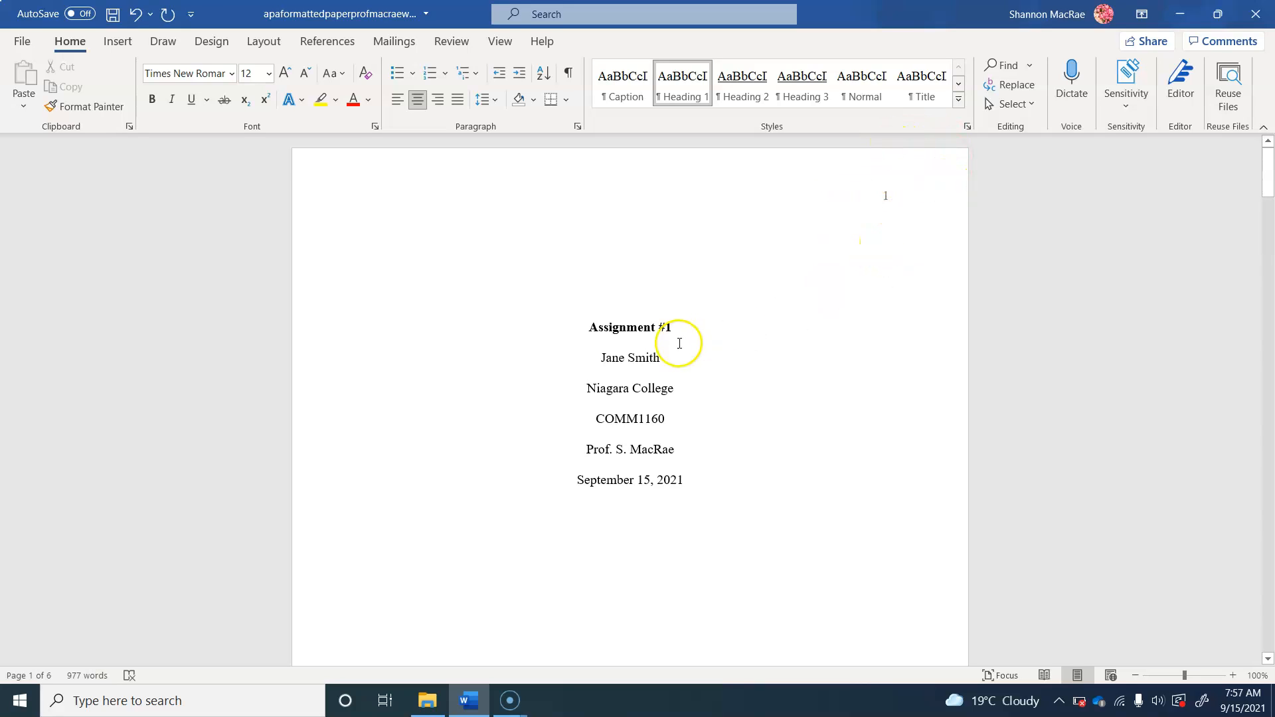
Replace the title page's title with "Siamese Cats and Their Health"
{"action": "left_click_drag", "start_coordinate": [587, 327], "coordinate": [670, 328]}
{"action": "key", "text": "BackSpace"}
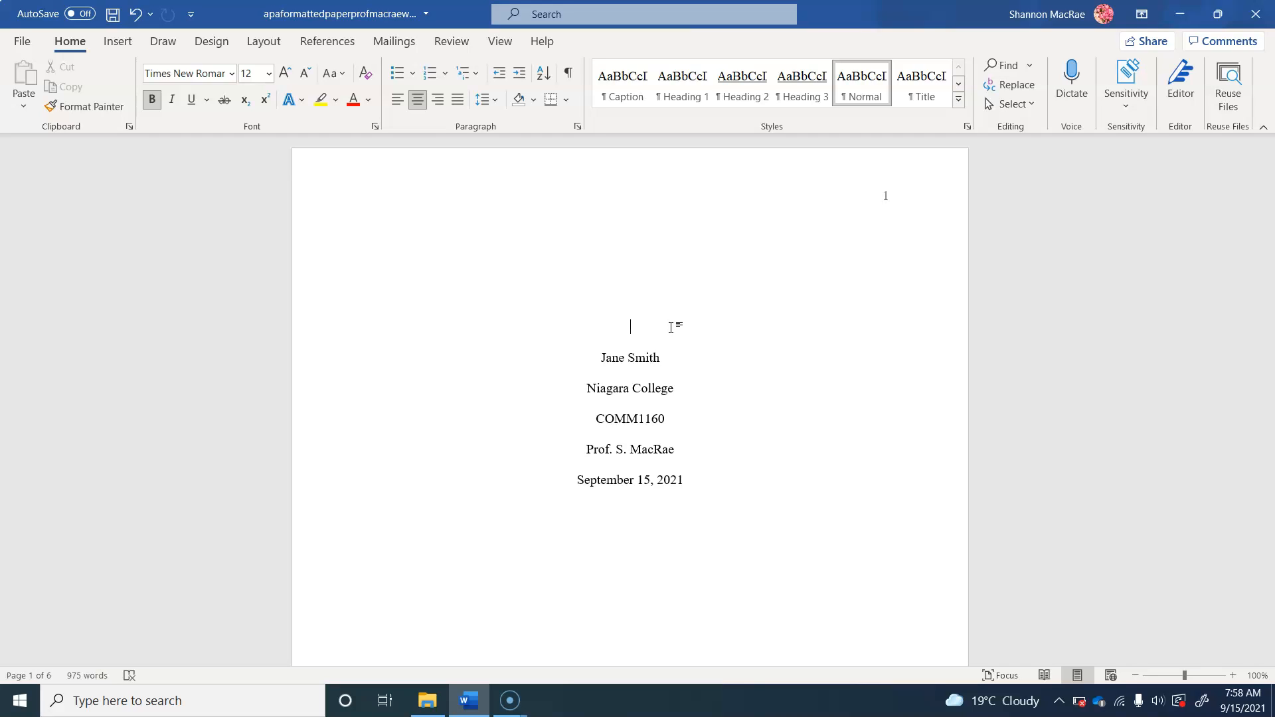
{"action": "type", "text": "se Cats and Their Health"}
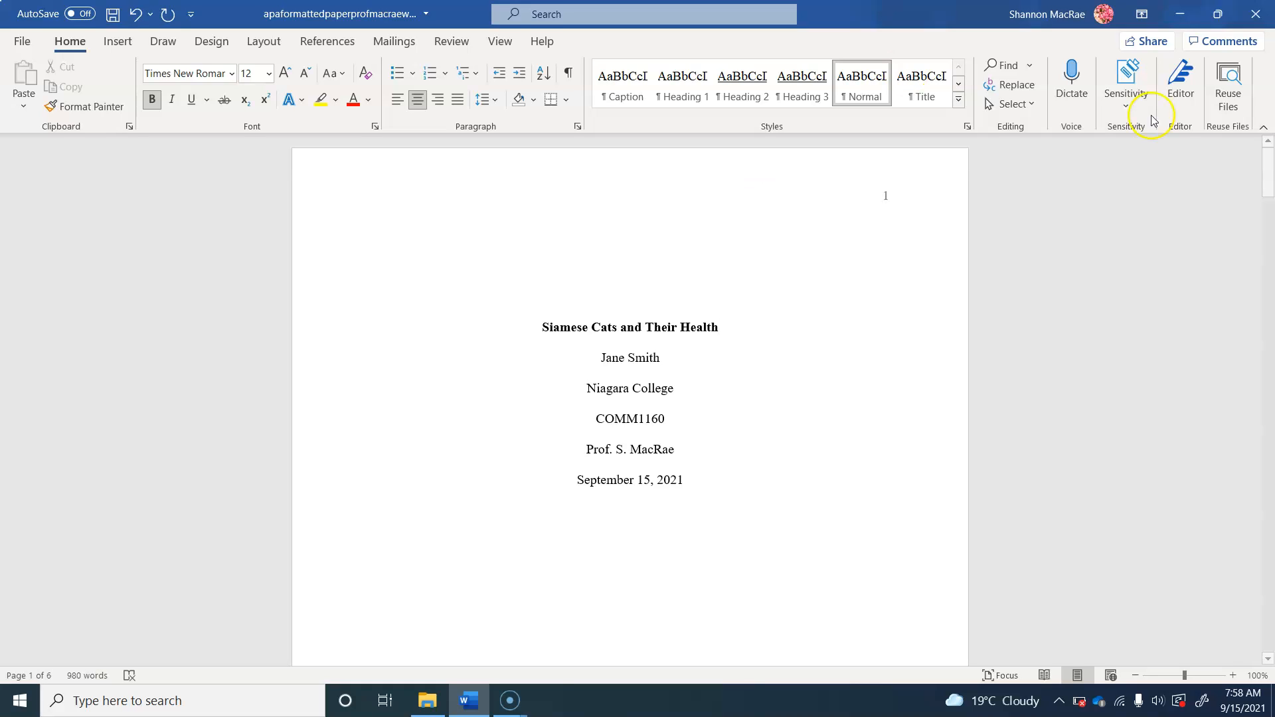
Replace the heading above the body text on page 2 with "Siamese Cats and Their Health"
{"action": "left_click_drag", "start_coordinate": [1268, 166], "coordinate": [1269, 231]}
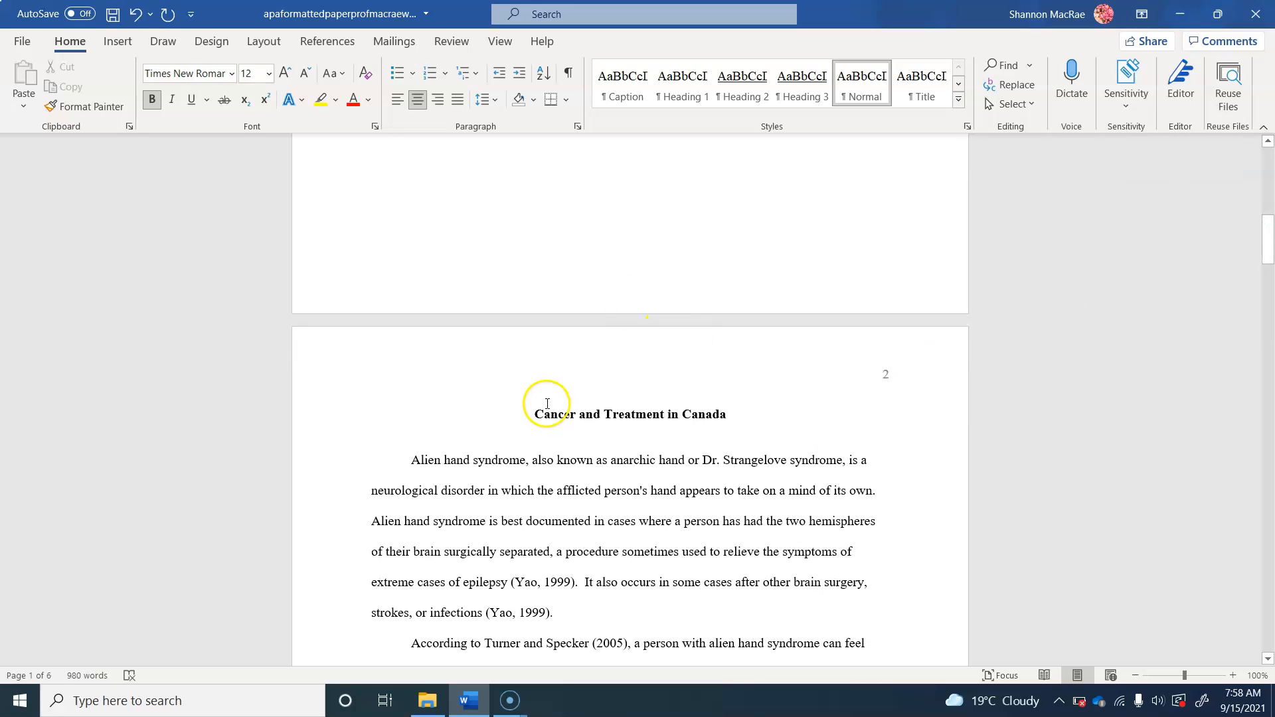
{"action": "left_click_drag", "start_coordinate": [533, 413], "coordinate": [730, 417]}
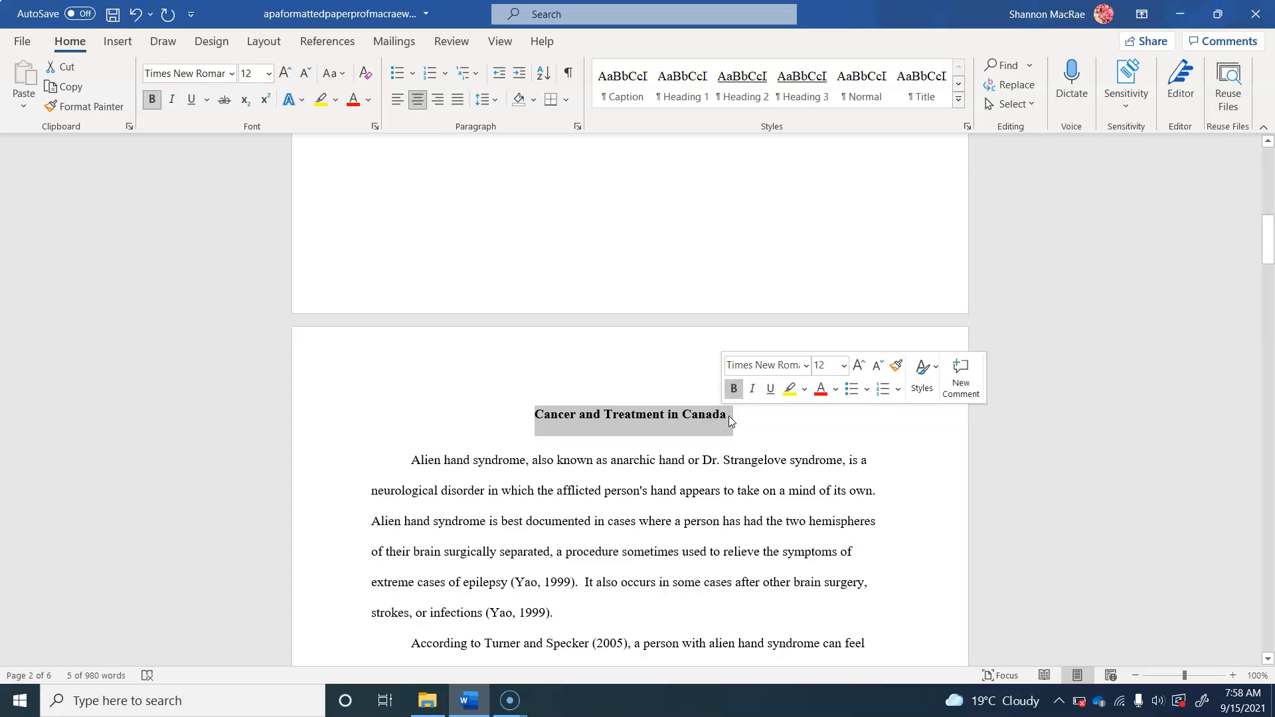
{"action": "type", "text": "Siamese Cats and Their Health"}
Delete all of the sample body text between the page 2 heading and the References section
{"action": "mouse_move", "coordinate": [1268, 247]}
{"action": "left_mouse_down"}
{"action": "mouse_move", "coordinate": [1254, 162]}
{"action": "mouse_move", "coordinate": [1261, 247]}
{"action": "left_mouse_up"}
{"action": "left_click_drag", "start_coordinate": [411, 417], "coordinate": [549, 498]}
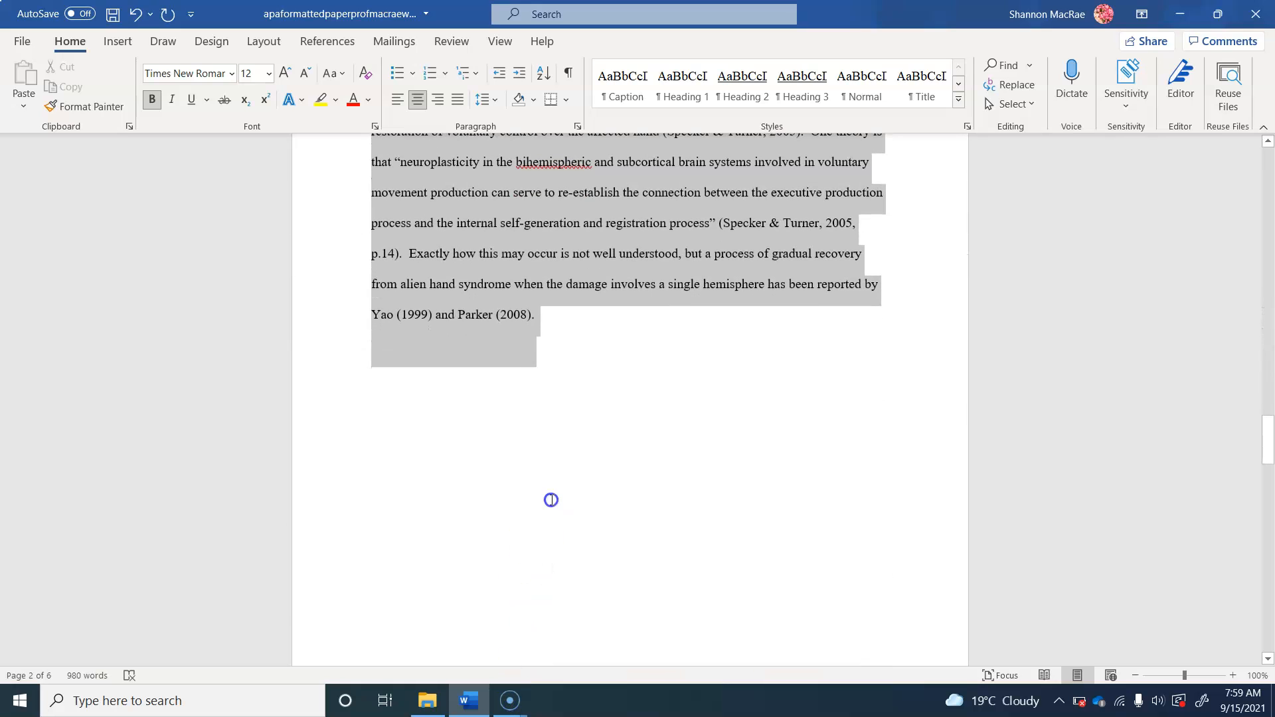
{"action": "key", "text": "Delete"}
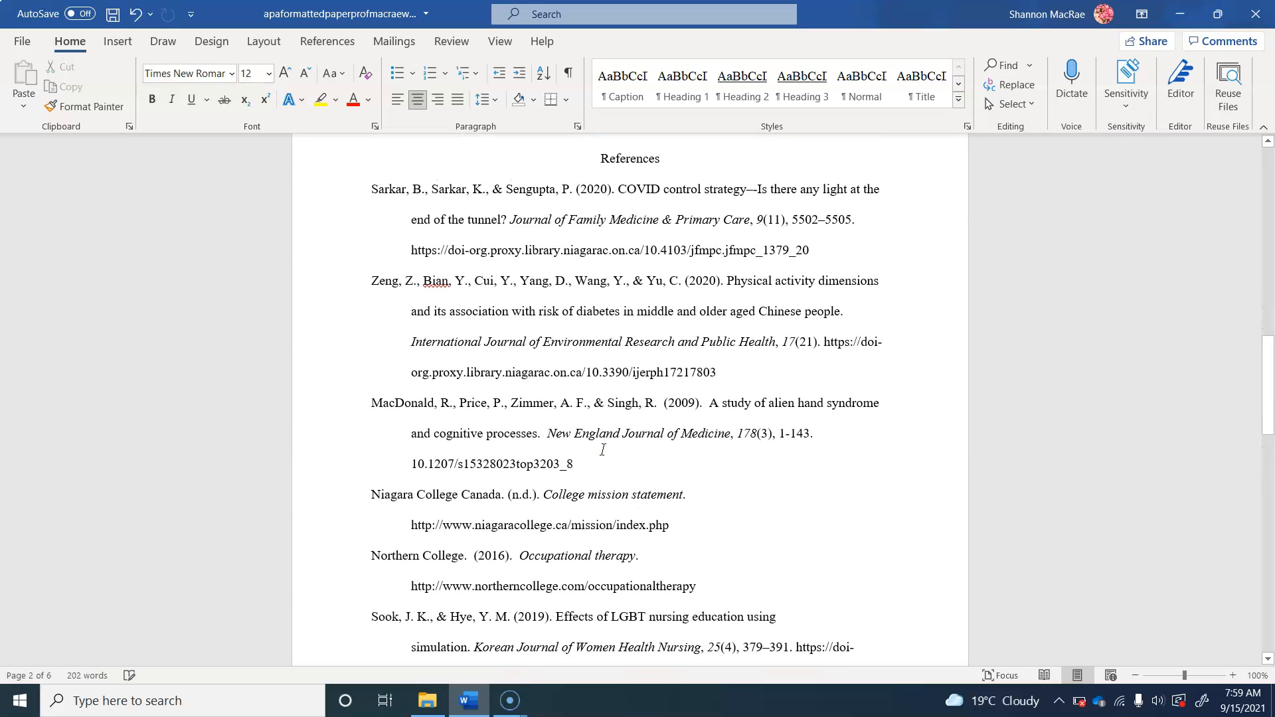
Insert blank lines between the page 2 heading and the References section to push the references onto page 3
{"action": "left_click_drag", "start_coordinate": [1268, 341], "coordinate": [1269, 328]}
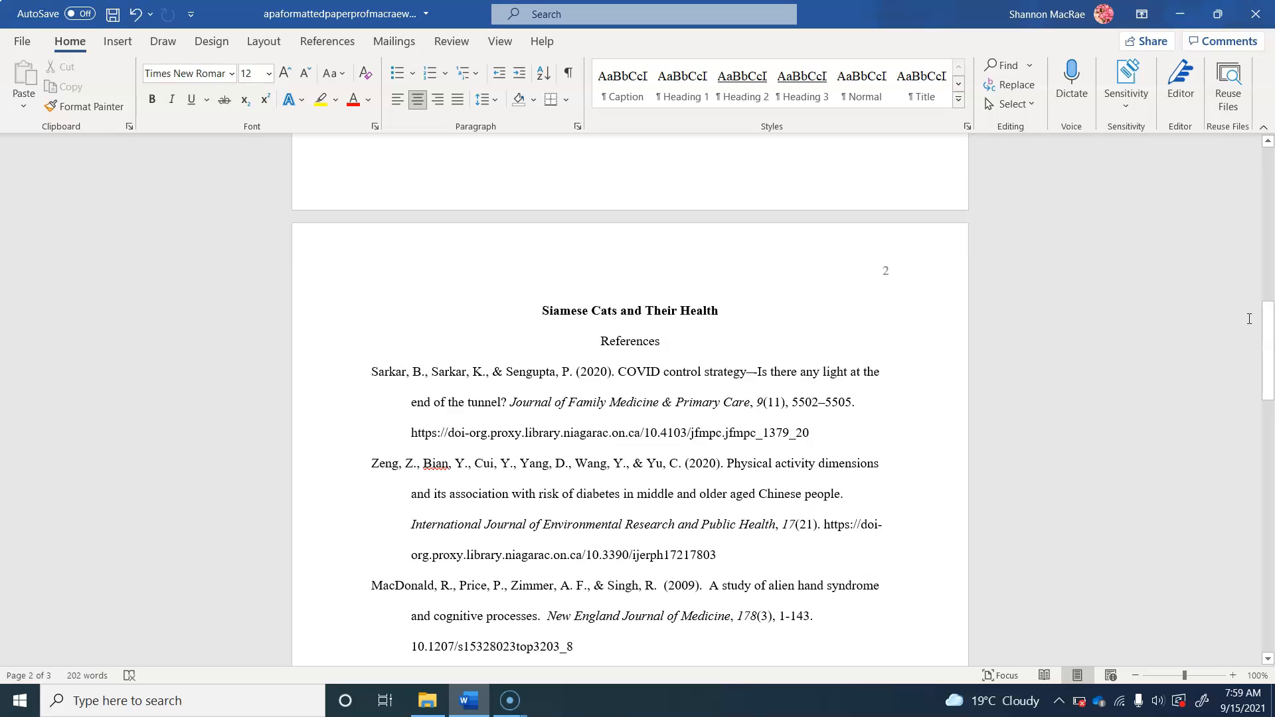
{"action": "key", "text": "Return"}
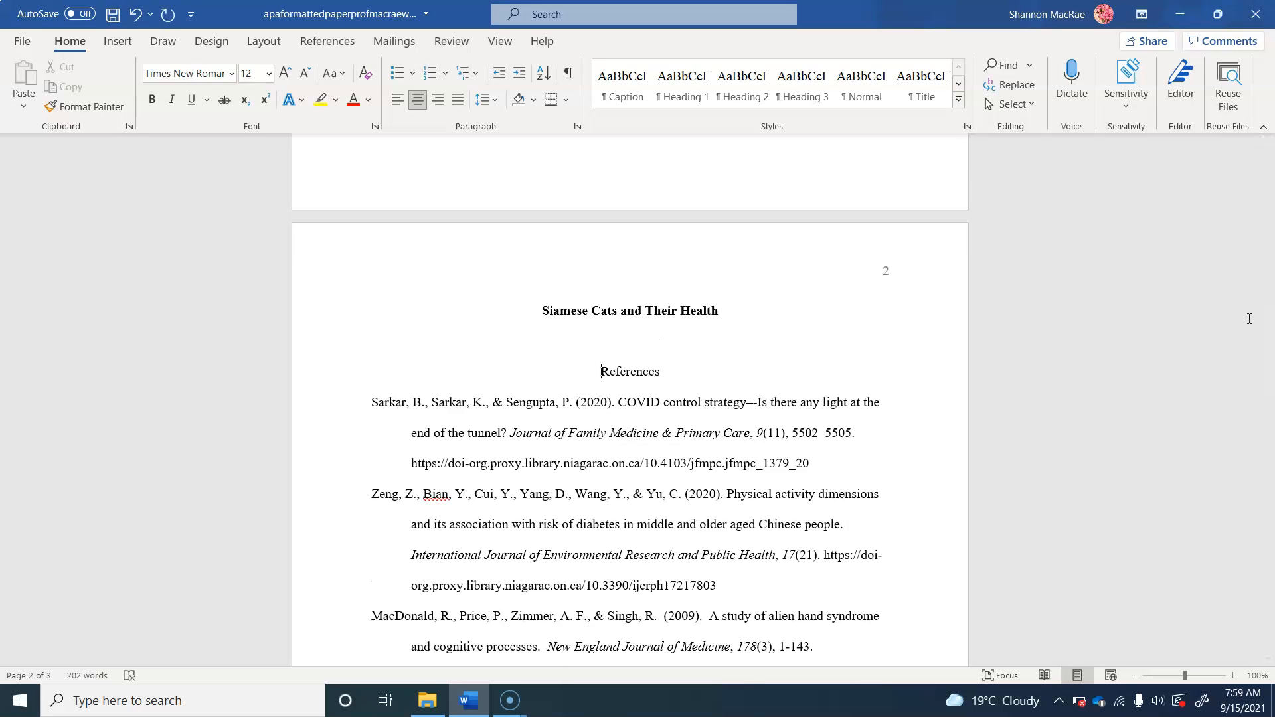
{"action": "key", "text": "Return"}
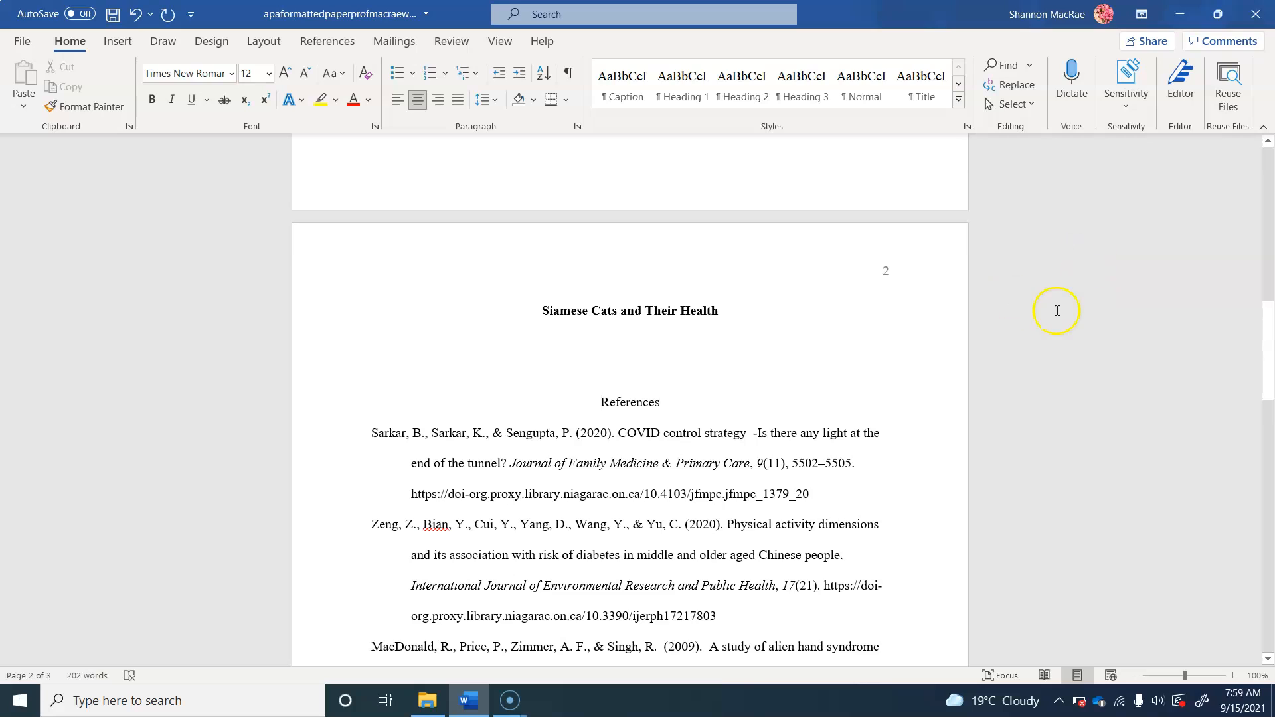
{"action": "left_click", "coordinate": [506, 355]}
{"action": "key", "text": "Return"}
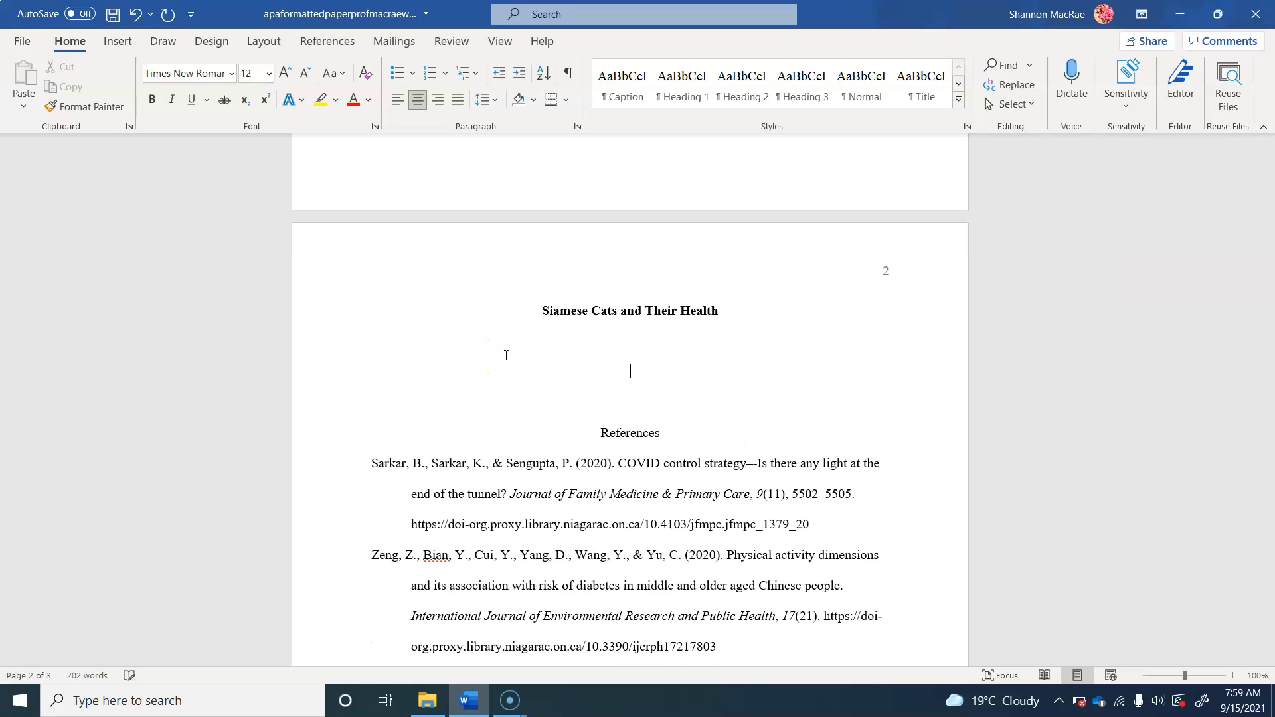
{"action": "key", "text": "Return"}
{"action": "key", "text": "BackSpace"}
{"action": "key", "text": "Return"}
{"action": "key", "text": "Return"}
{"action": "key", "text": "Return"}
{"action": "key", "text": "Return"}
{"action": "key", "text": "Return"}
{"action": "key", "text": "Return"}
{"action": "key", "text": "Return"}
{"action": "key", "text": "Return"}
{"action": "key", "text": "Return"}
{"action": "key", "text": "Return"}
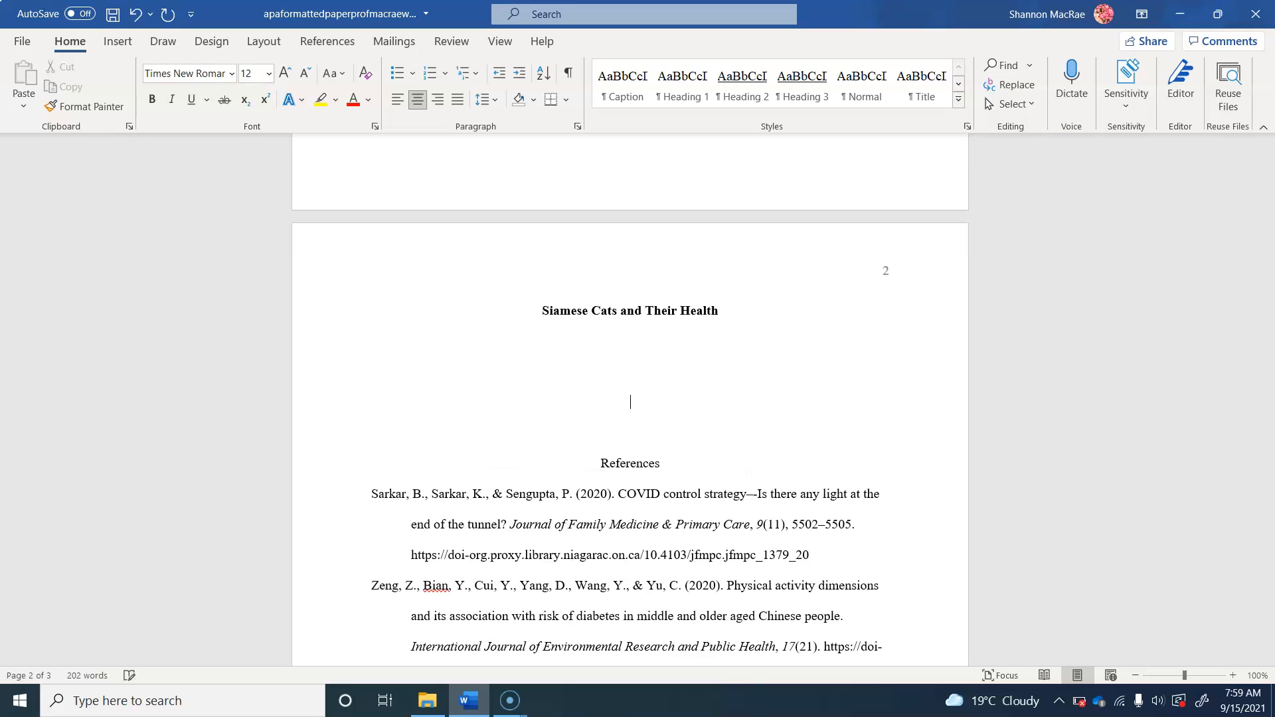
{"action": "key", "text": "Return"}
{"action": "key", "text": "Return"}
{"action": "key", "text": "Return"}
{"action": "key", "text": "Return"}
{"action": "key", "text": "Return"}
{"action": "key", "text": "Return"}
{"action": "key", "text": "Return"}
{"action": "key", "text": "Return"}
{"action": "key", "text": "Return"}
{"action": "key", "text": "Return"}
{"action": "key", "text": "Return"}
{"action": "key", "text": "Return"}
{"action": "key", "text": "Return"}
{"action": "key", "text": "Return"}
{"action": "key", "text": "Return"}
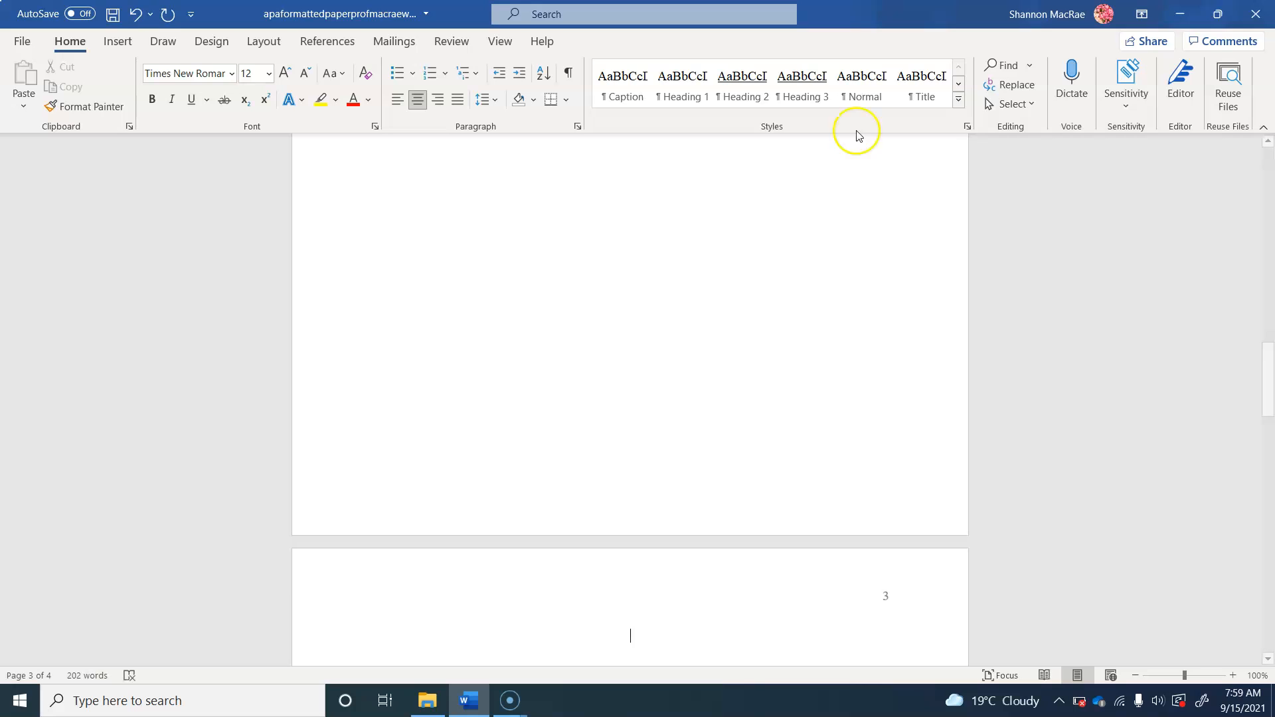
Remove the extra blank line above the References heading so it sits on the first line of page 3
{"action": "left_click_drag", "start_coordinate": [1269, 370], "coordinate": [1269, 411]}
{"action": "left_click", "coordinate": [495, 305]}
{"action": "key", "text": "Delete"}
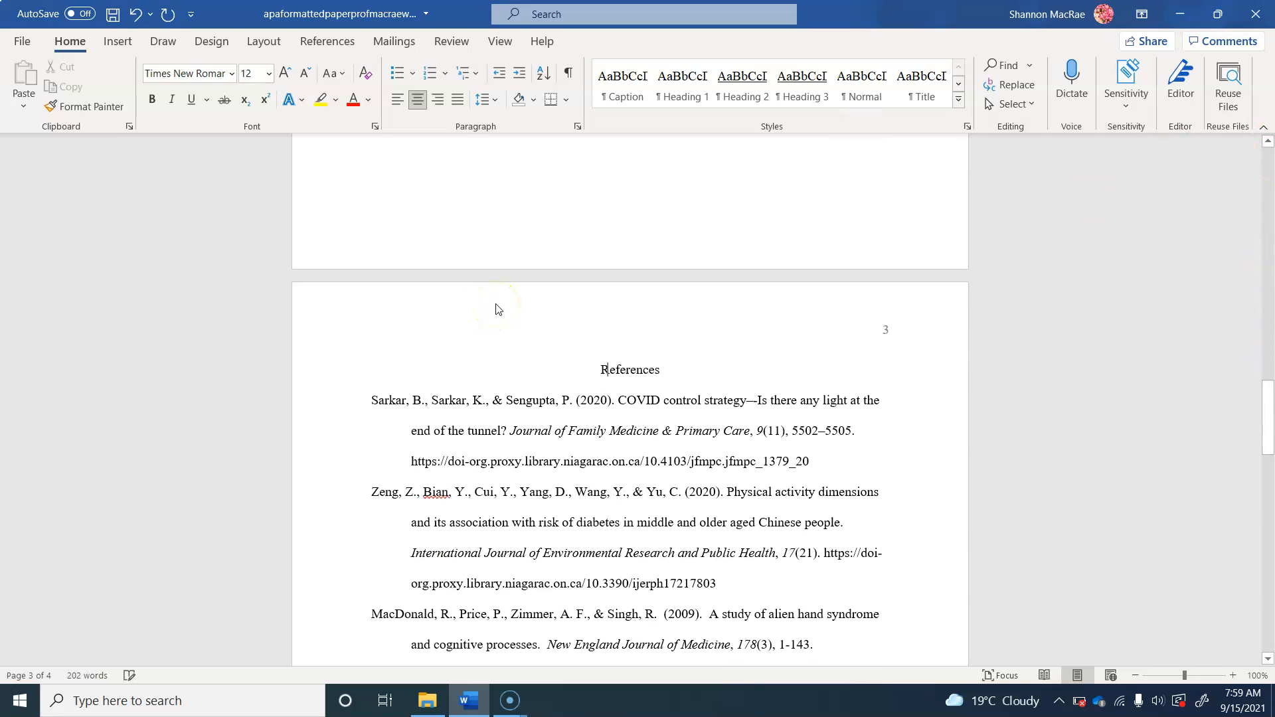
Start a new left-aligned paragraph directly below the "Siamese Cats and Their Health" heading on page 2
{"action": "left_click_drag", "start_coordinate": [1266, 395], "coordinate": [1267, 284]}
{"action": "left_click", "coordinate": [731, 241]}
{"action": "key", "text": "Return"}
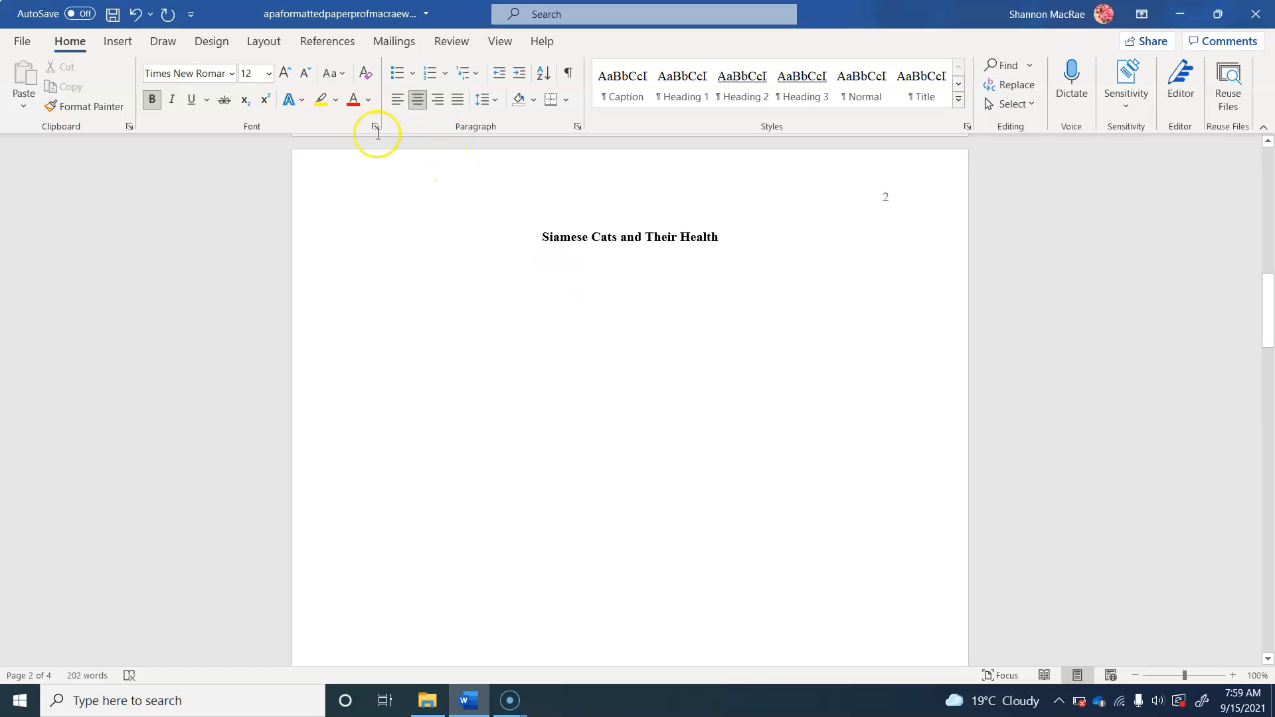
{"action": "left_click", "coordinate": [399, 104]}
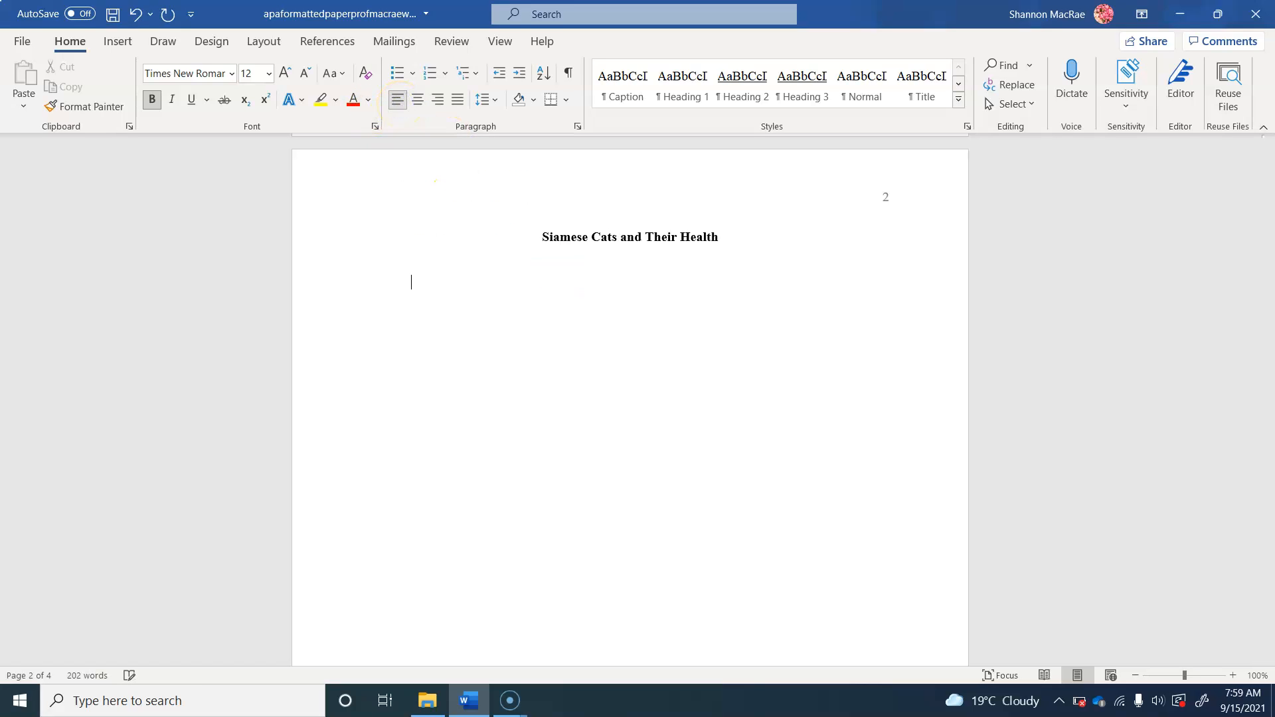
Turn off bold and enter a first body paragraph of random filler letters, about three lines long, ending with a period
{"action": "type", "text": "A'lsdkjfa'lsdkfjas'"}
{"action": "key", "text": "BackSpace"}
{"action": "key", "text": "BackSpace"}
{"action": "key", "text": "BackSpace"}
{"action": "key", "text": "BackSpace"}
{"action": "left_click", "coordinate": [151, 101]}
{"action": "type", "text": "'alskdfj'alsdkfjasldkfjssssssssssssssssssssssssssssssssssssssssssssssssssssssssssssssssssssssssssssssssssssssssssssssssssssssssssssssssssssssssssssssssssssssssssssssssssssssssssssssssssssssssssssssssssssssssssssssssssssssssssssss"}
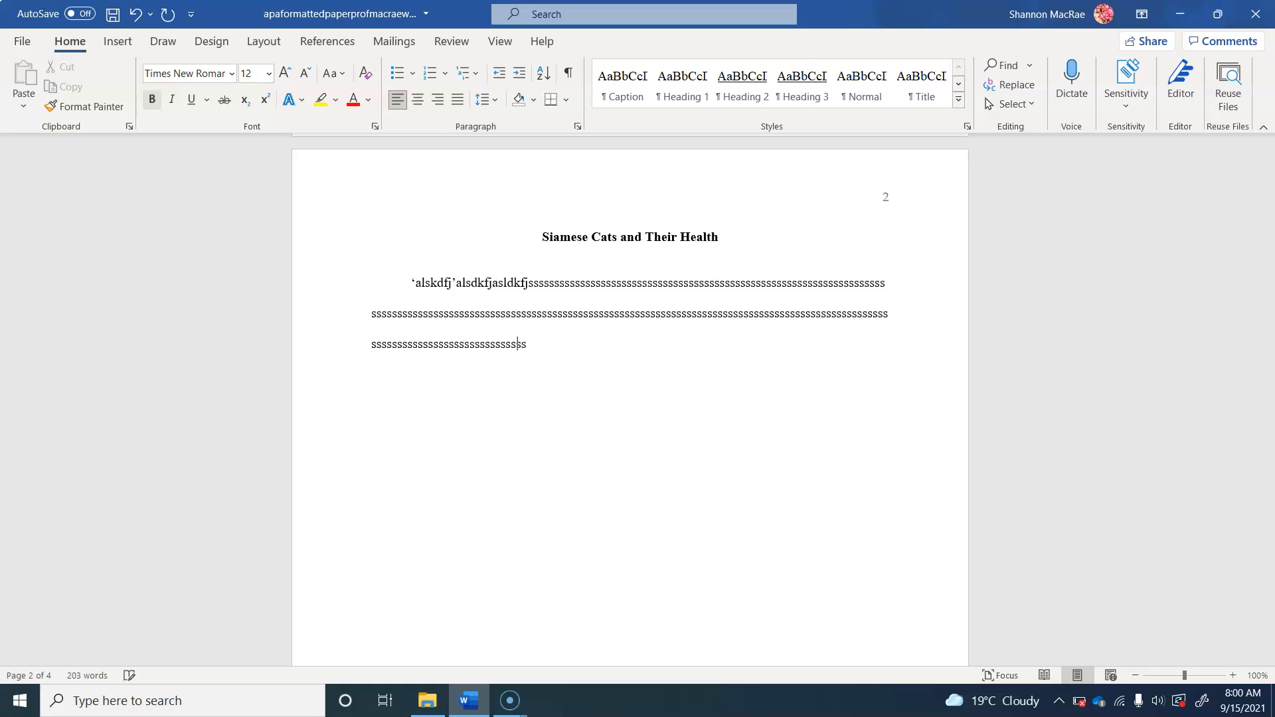
{"action": "type", "text": "ssssssssssssssssssssssssssssssssssssssssssssssssssssssssssssssssssssssssssssssss."}
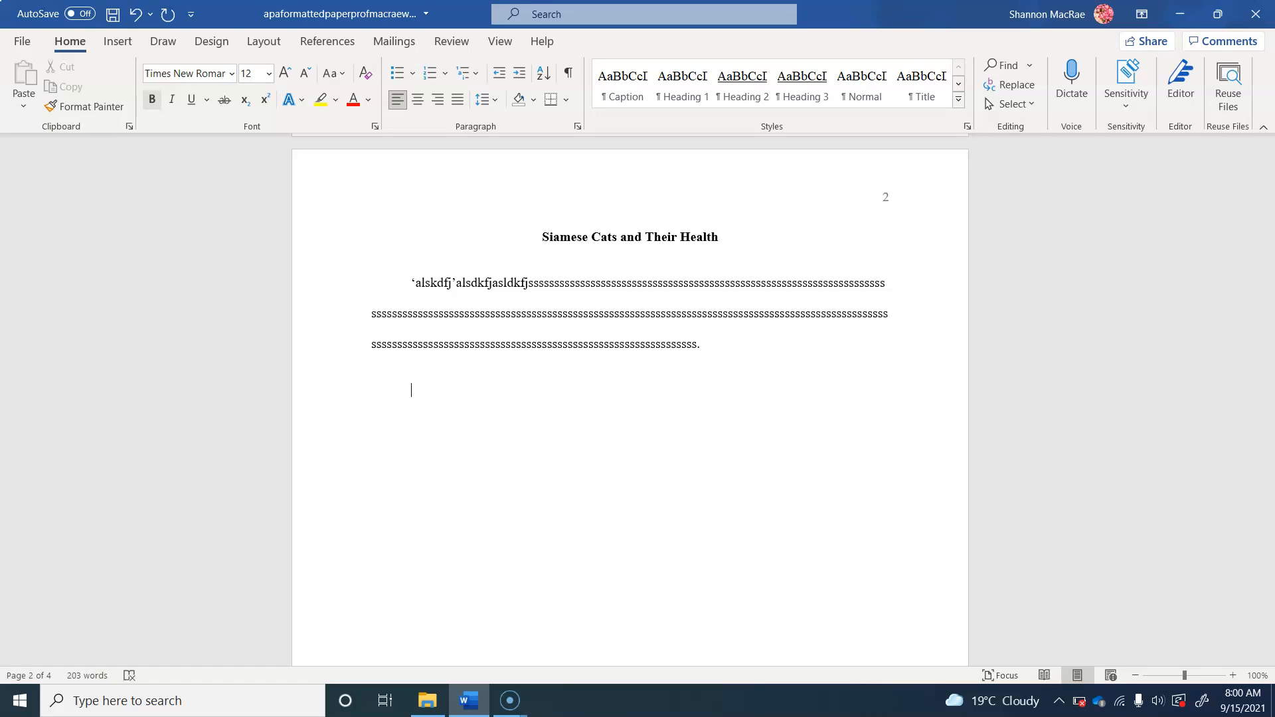
Enter a second indented filler paragraph beginning "Palskdfjal;sf" and running on with repeated d's, ending with a period
{"action": "type", "text": "Palskdfjal;sfdddddddddddddddddddddddddddddddddddddddddddddddddddddddddddddddddddd"}
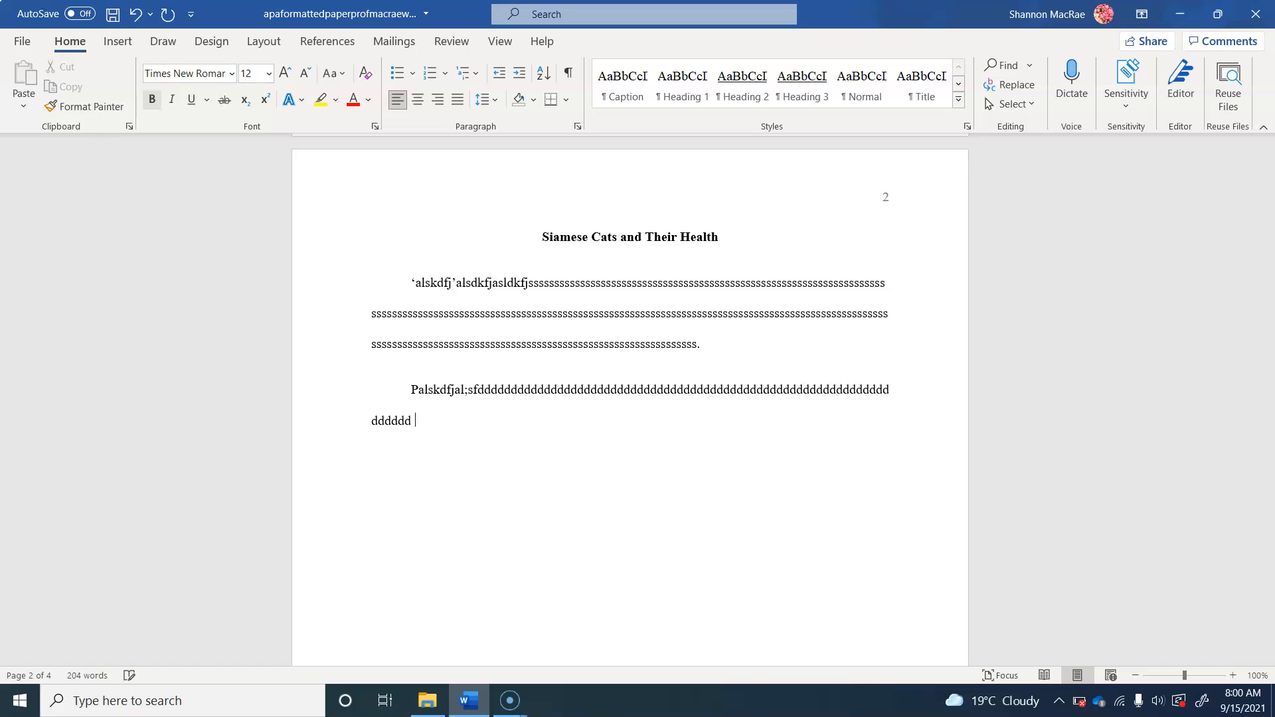
{"action": "type", "text": "ddddddddddddddd"}
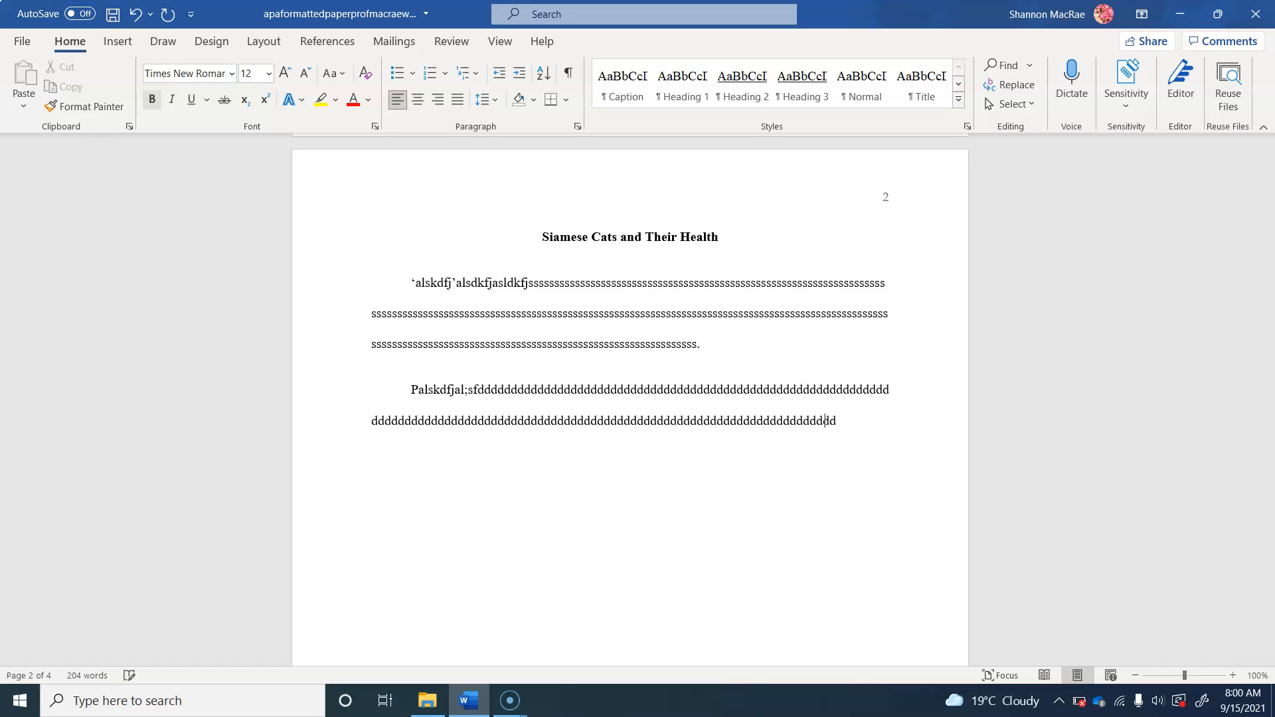
{"action": "type", "text": " dddddddddddddddddddddddddddddddddddddddddddddddddddddddddddddddddddddddddddddddddddddddddddddddddddddddddddddddddddddddddddddddddddddddddddddddddddddddddddd."}
{"action": "key", "text": "Return"}
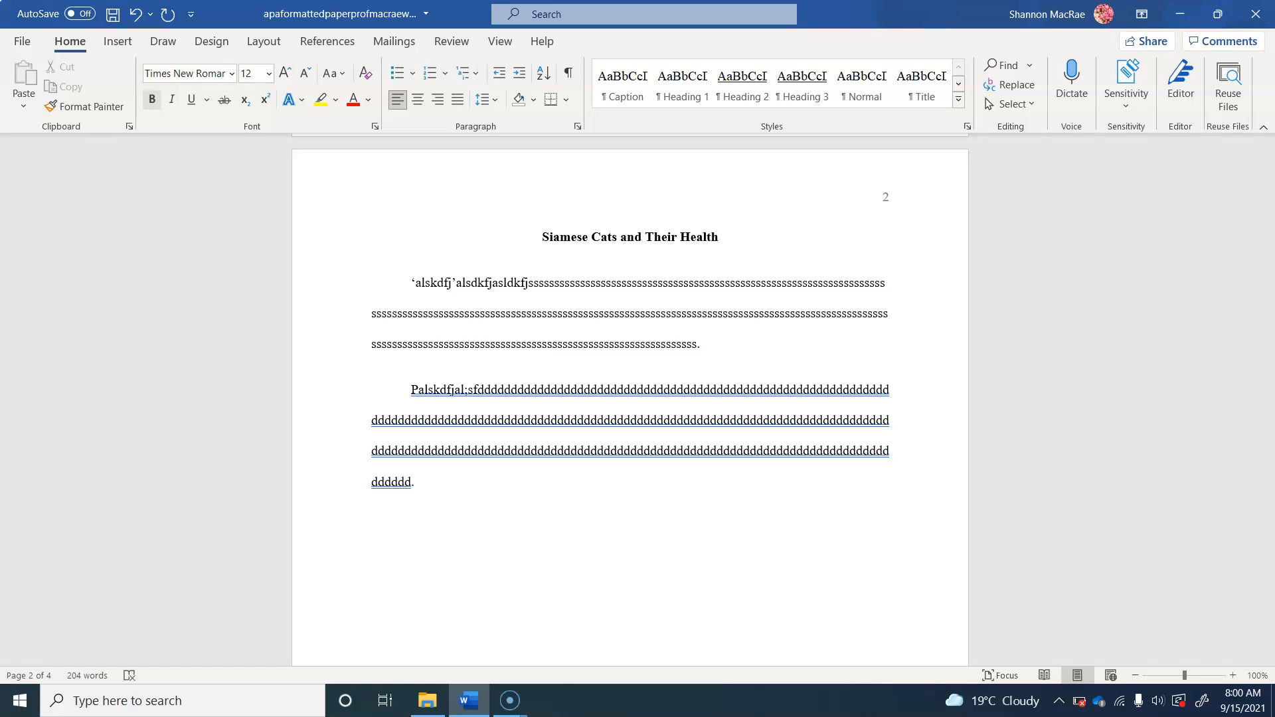
Enter a third indented filler paragraph of random letters, about one line long, beginning "Rkdfjlaskdfj" and ending with a period
{"action": "type", "text": "Rkdfjlaskdfj;alsdjfasldfjasl;kdfjasl;dkfjasldkfalsfjdsald"}
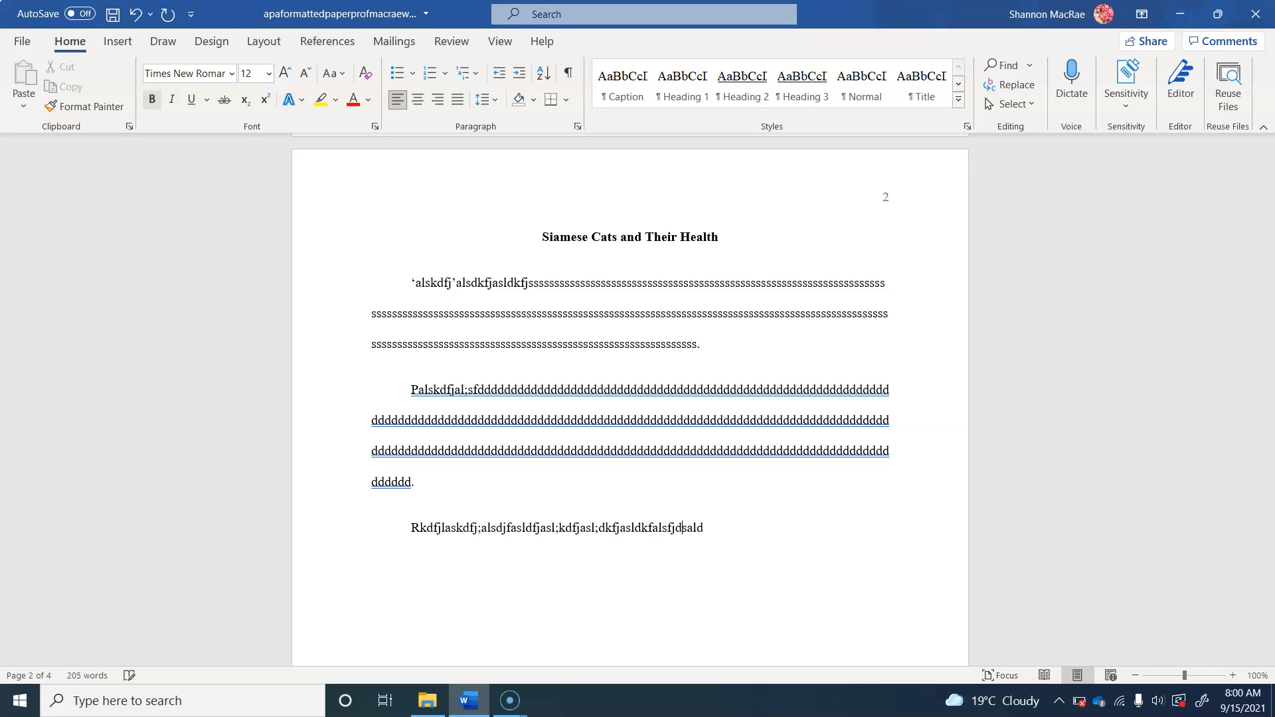
{"action": "type", "text": "kfjsa;ldkfjsadlkjf."}
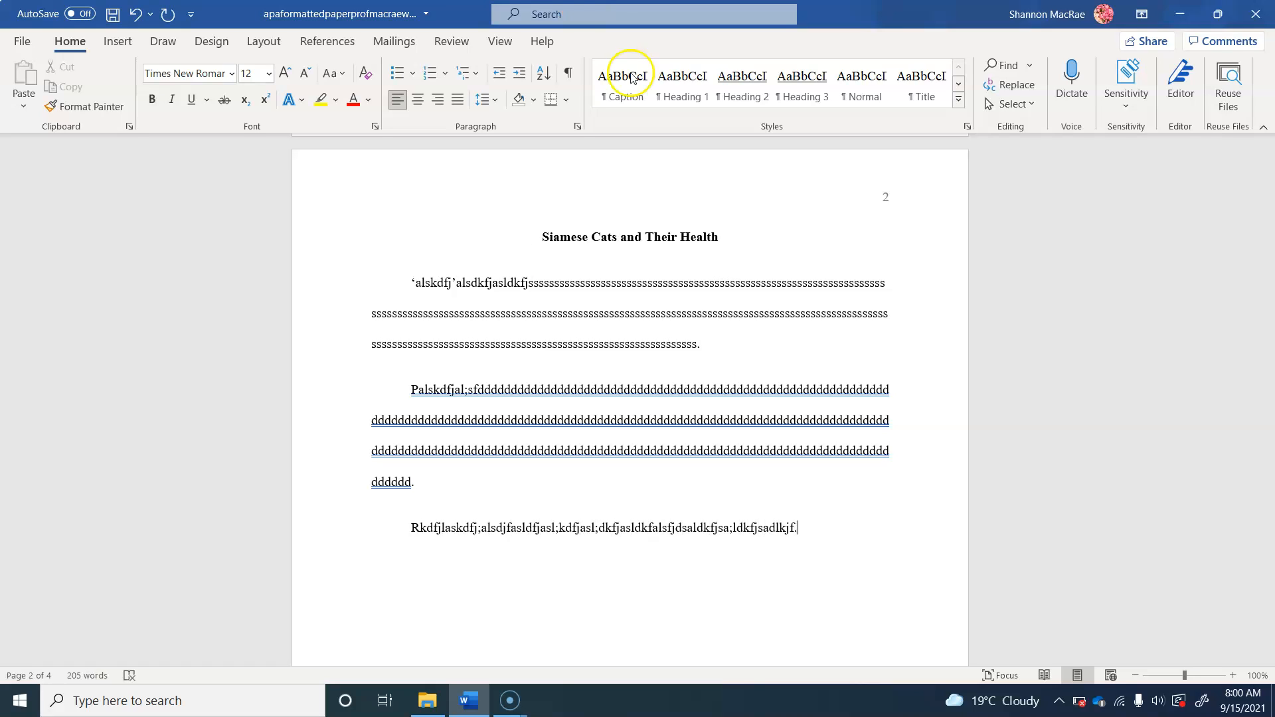
Extend the title on the title page with a colon and the subtitle "A Study in Contrasts"
{"action": "left_click_drag", "start_coordinate": [1269, 300], "coordinate": [1268, 405]}
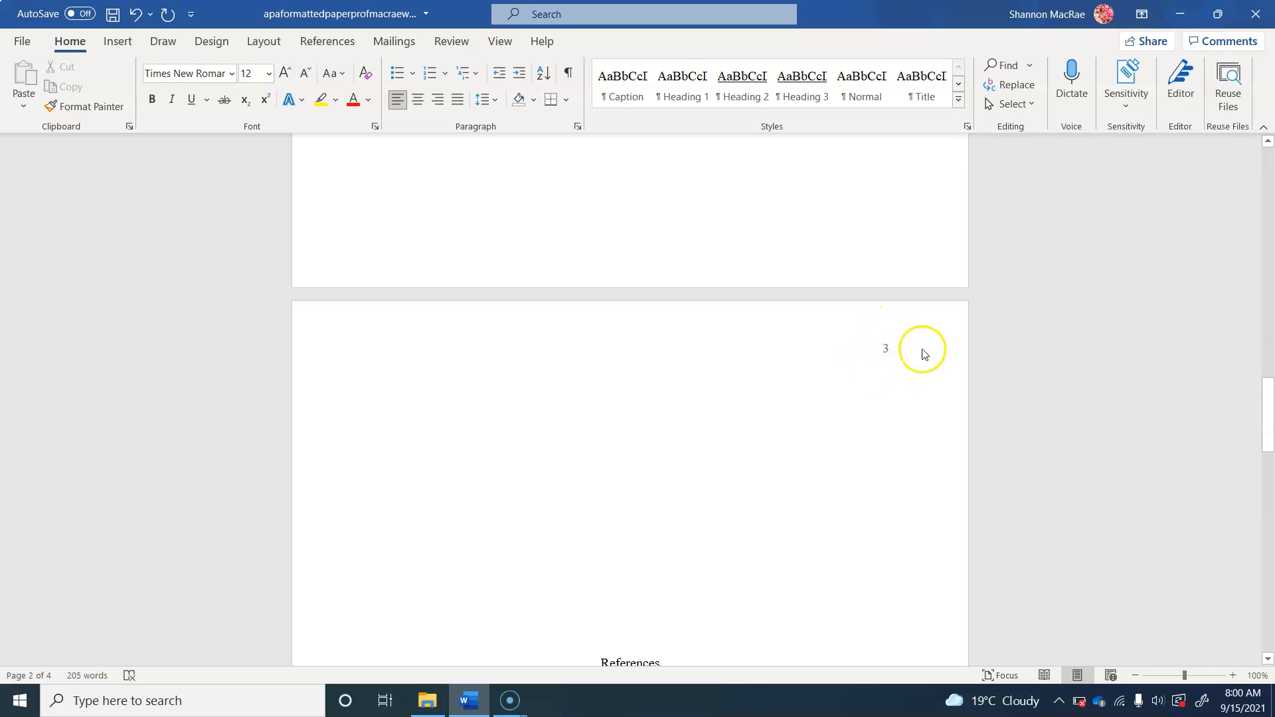
{"action": "left_click_drag", "start_coordinate": [1269, 407], "coordinate": [1258, 480]}
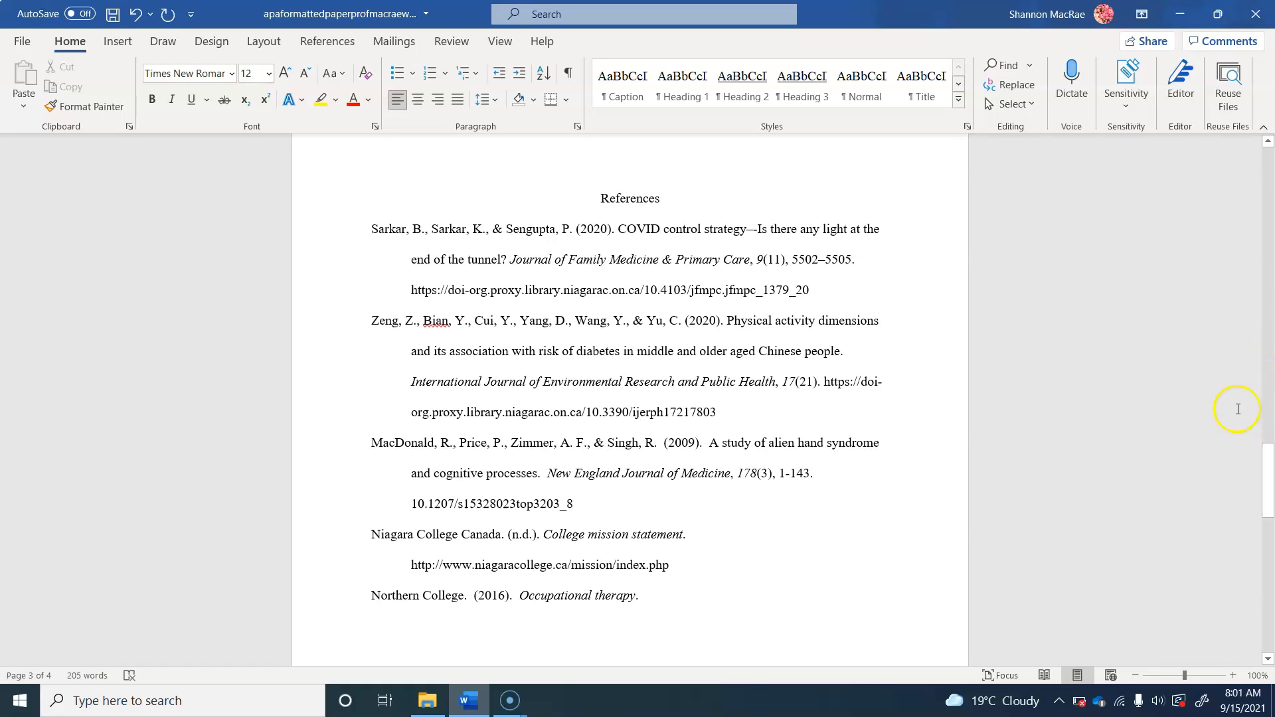
{"action": "left_click_drag", "start_coordinate": [1268, 475], "coordinate": [1264, 127]}
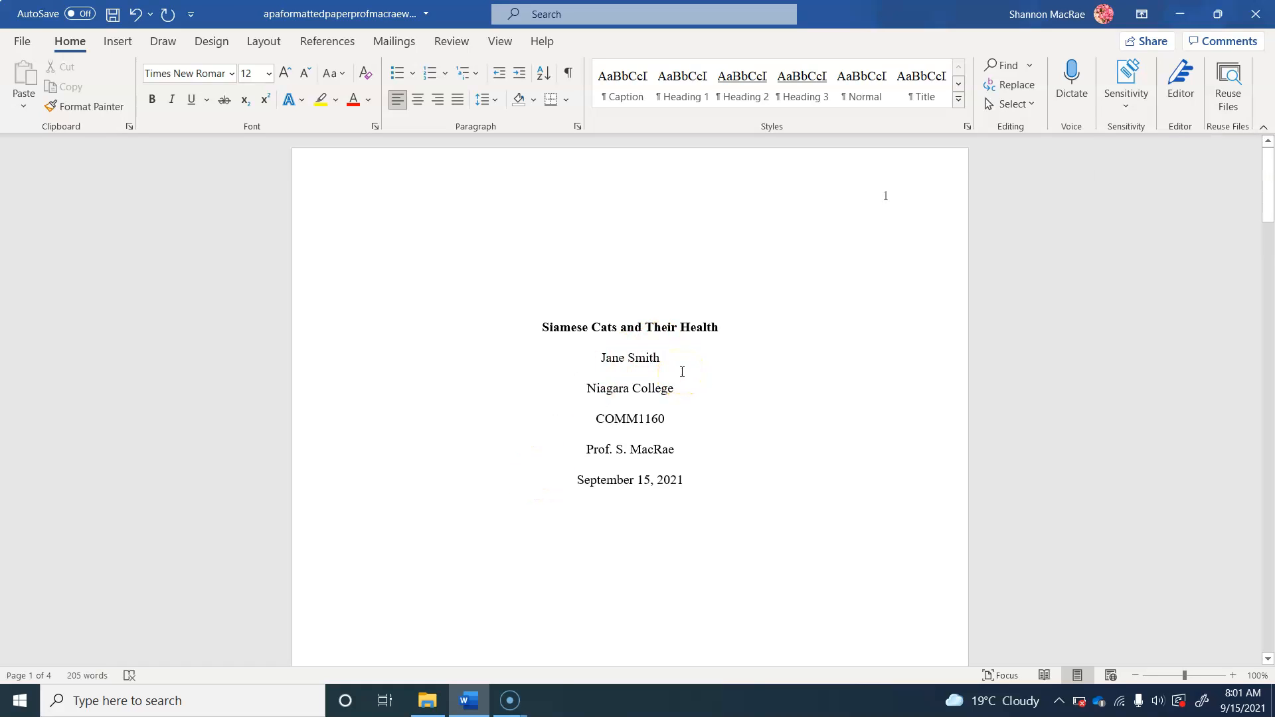
{"action": "left_click", "coordinate": [745, 324]}
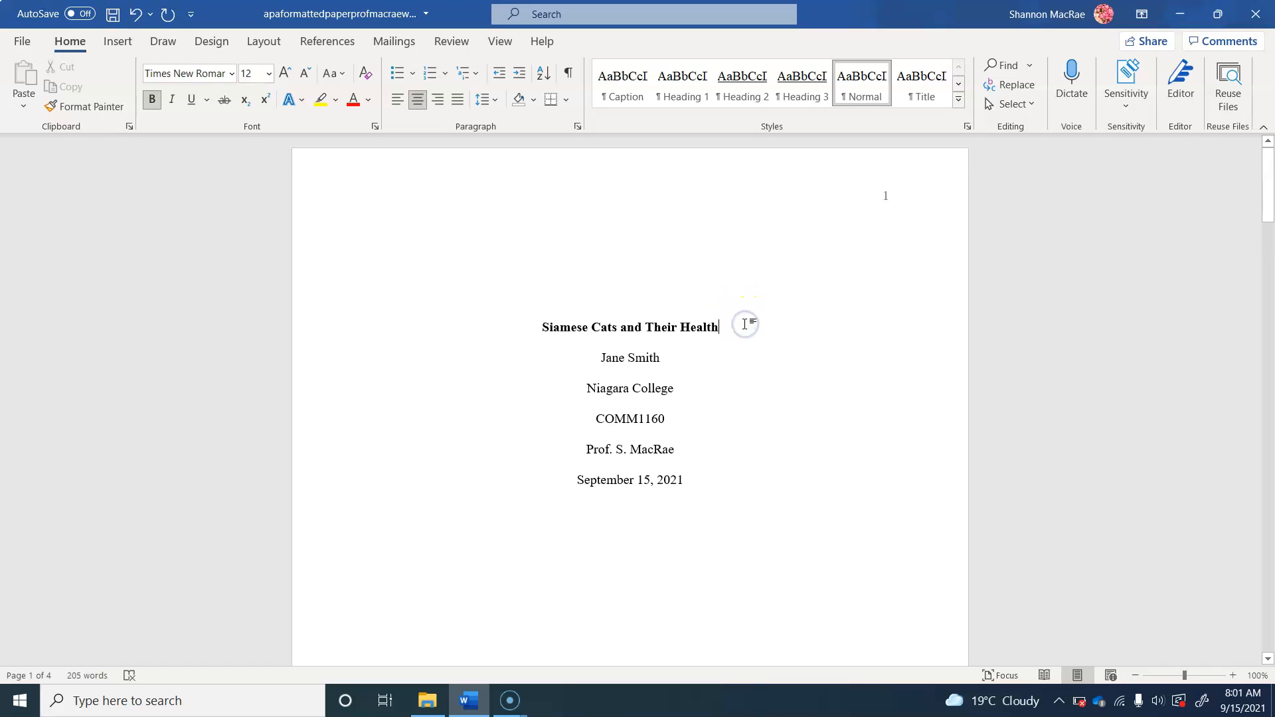
{"action": "double_click", "coordinate": [745, 325]}
{"action": "left_click", "coordinate": [720, 326]}
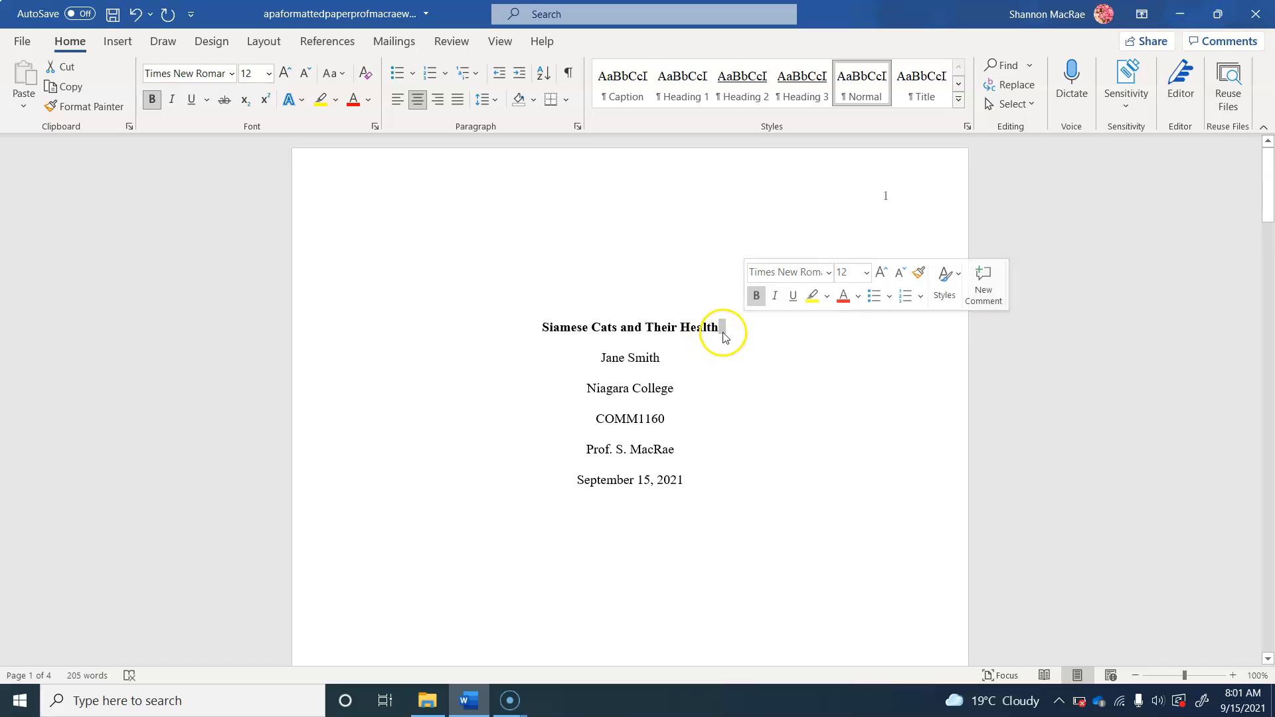
{"action": "type", "text": ":"}
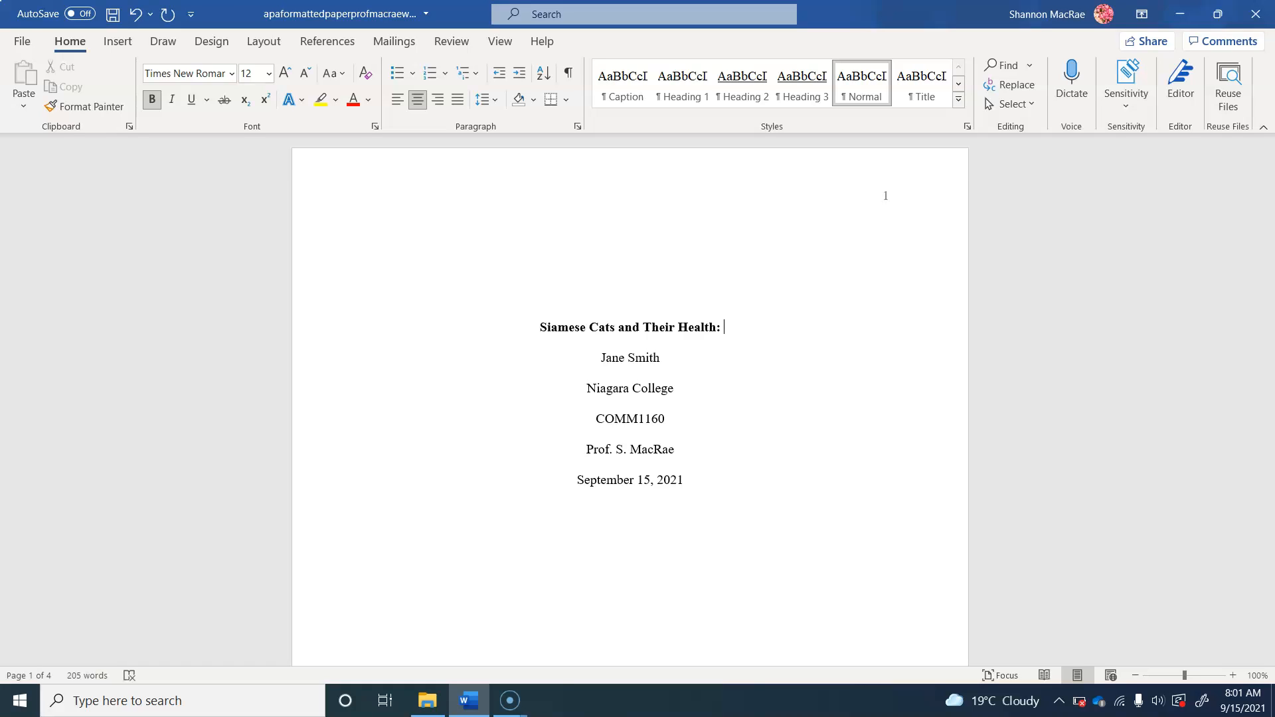
{"action": "type", "text": "A St"}
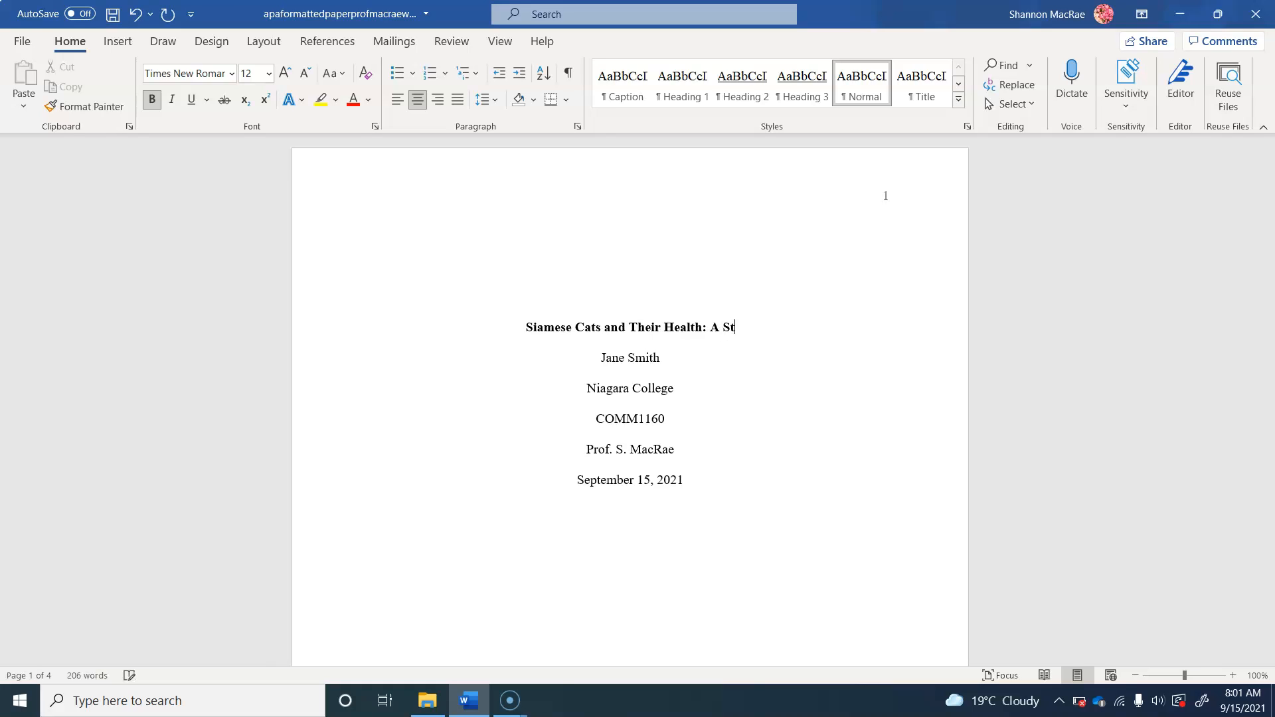
{"action": "type", "text": "udy in "}
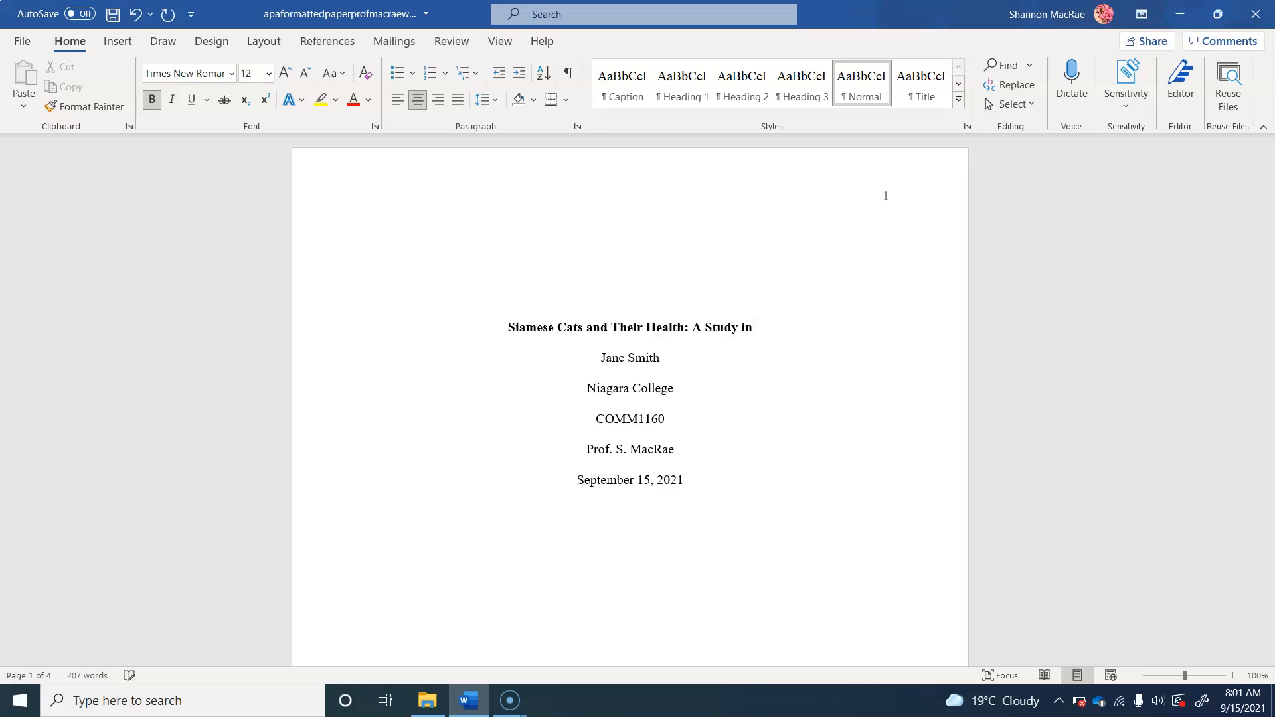
{"action": "type", "text": "Contrasts"}
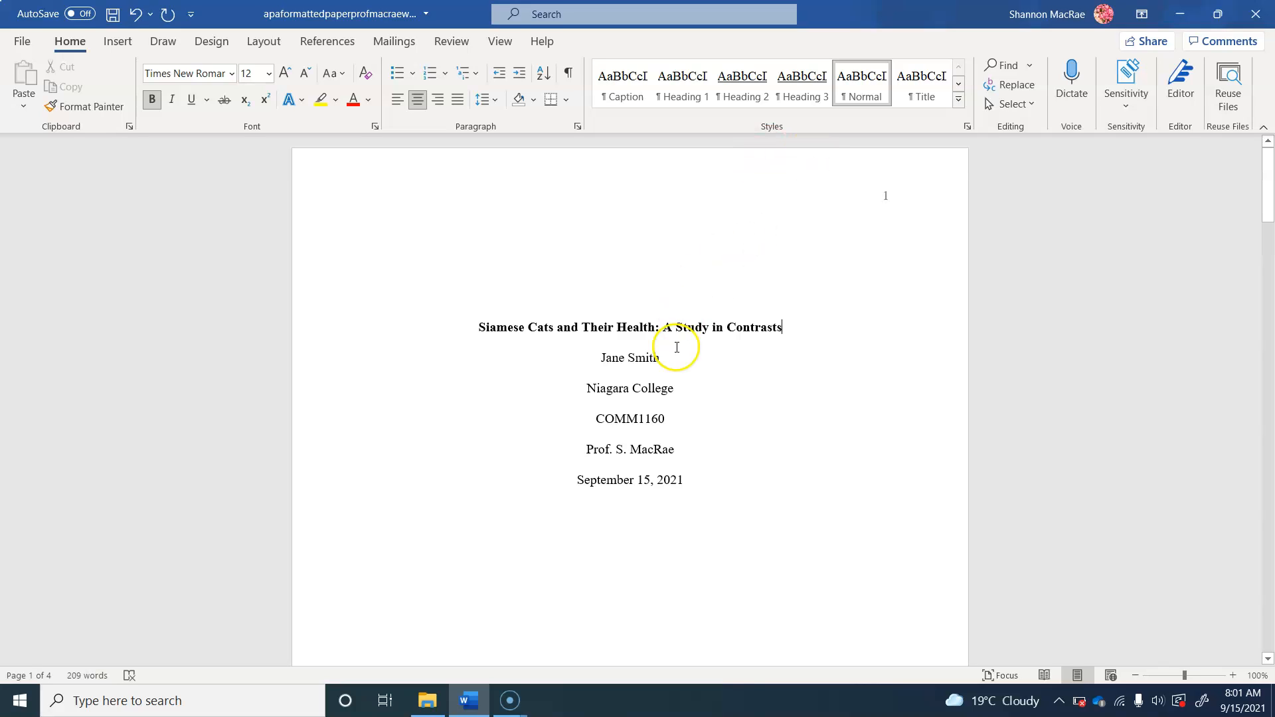
Remove the colon and subtitle from the title page so the title reads "Siamese Cats and Their Health"
{"action": "mouse_move", "coordinate": [660, 331]}
{"action": "left_mouse_down"}
{"action": "mouse_move", "coordinate": [642, 327]}
{"action": "mouse_move", "coordinate": [771, 323]}
{"action": "left_mouse_up"}
{"action": "key", "text": "Delete"}
{"action": "key", "text": "BackSpace"}
{"action": "key", "text": "BackSpace"}
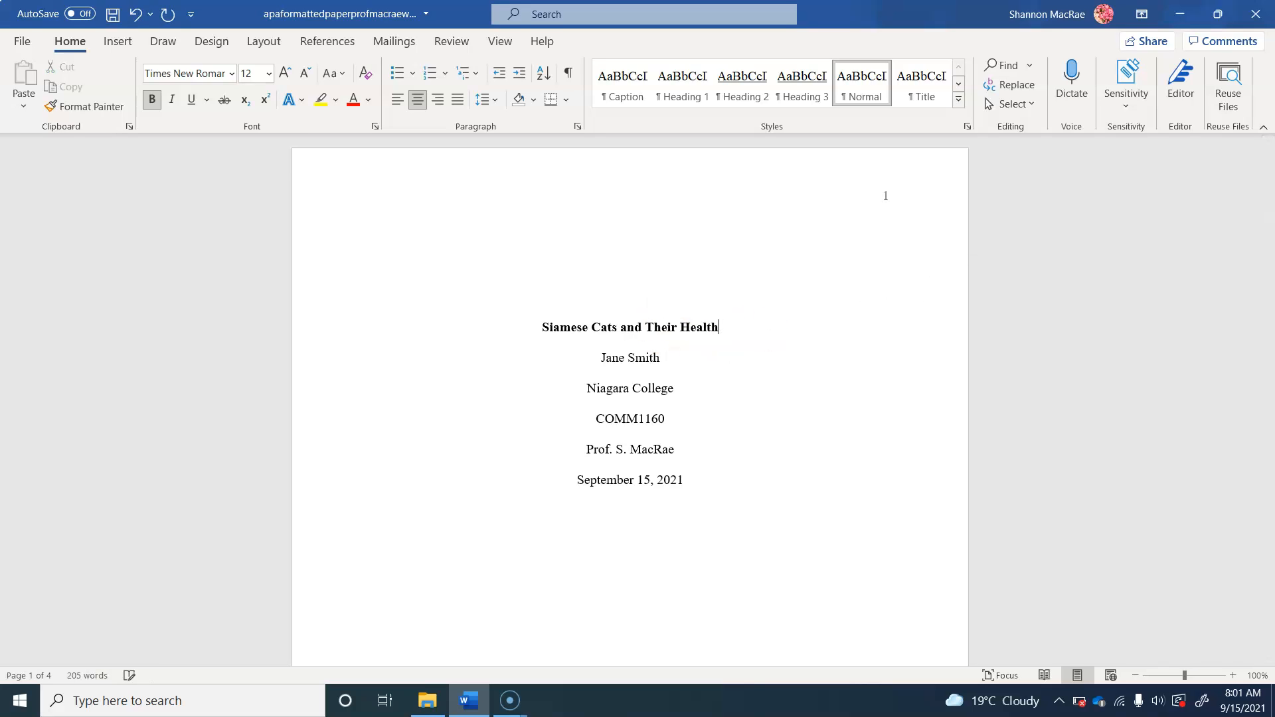
{"action": "mouse_move", "coordinate": [1270, 186]}
{"action": "left_mouse_down"}
{"action": "mouse_move", "coordinate": [1269, 430]}
{"action": "mouse_move", "coordinate": [1270, 185]}
{"action": "left_mouse_up"}
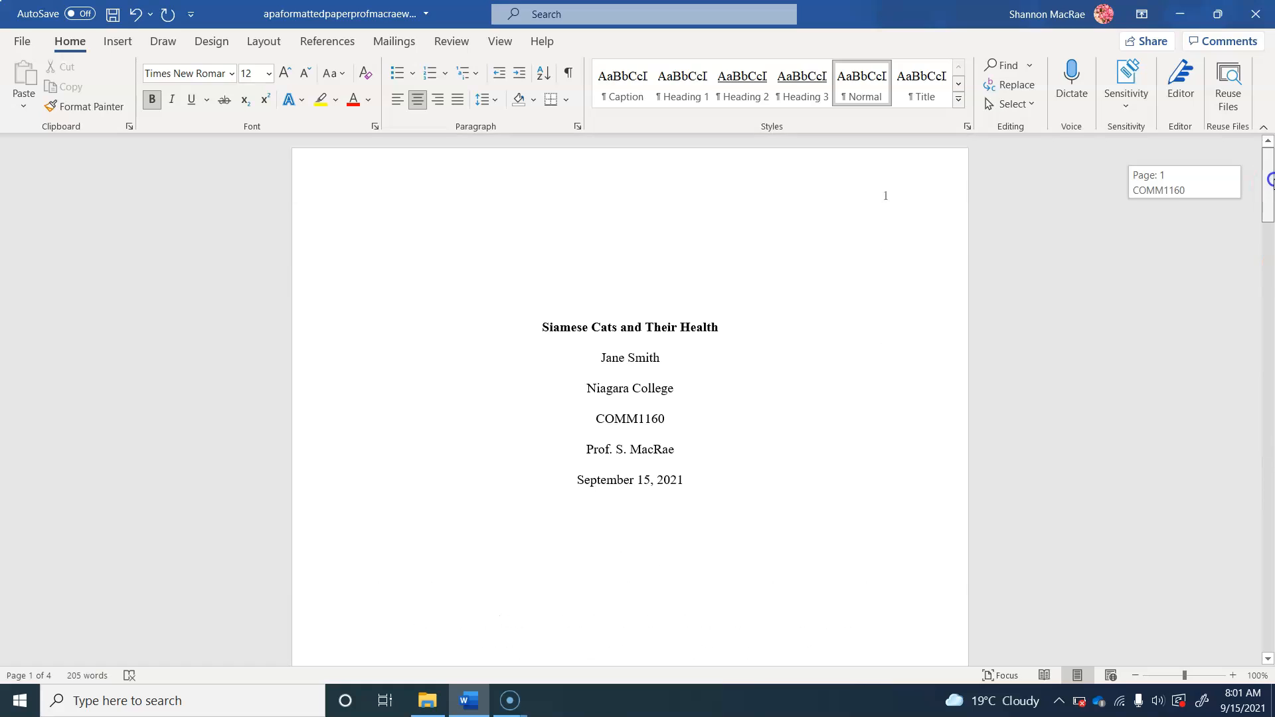